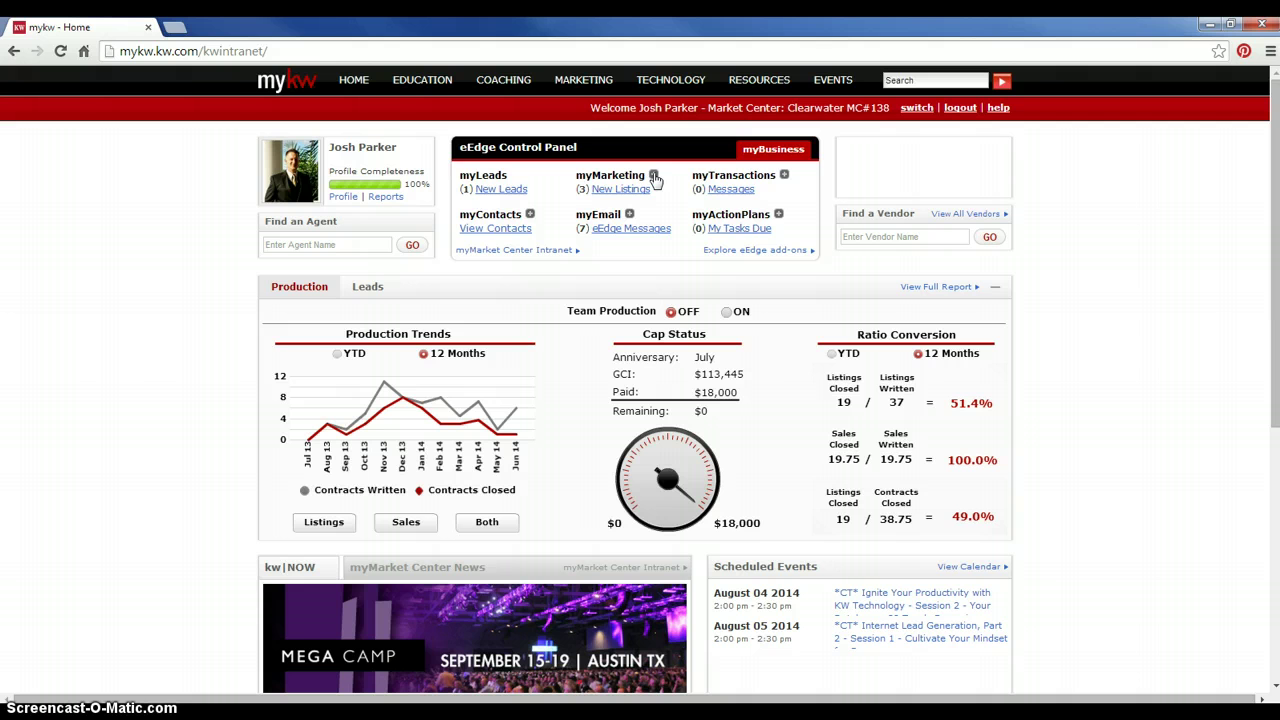
# Go to Market My Listings under myMarketing and review the listings already emailed to contacts.
pyautogui.click(654, 176)
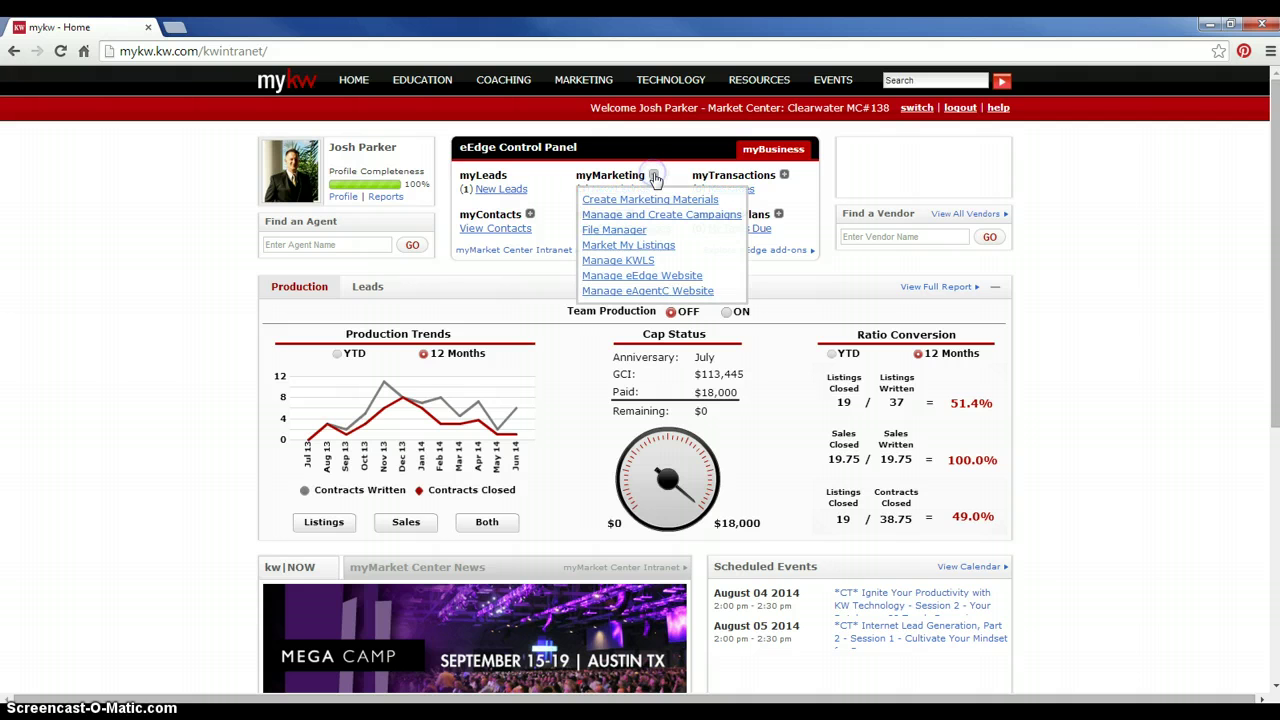
pyautogui.click(660, 254)
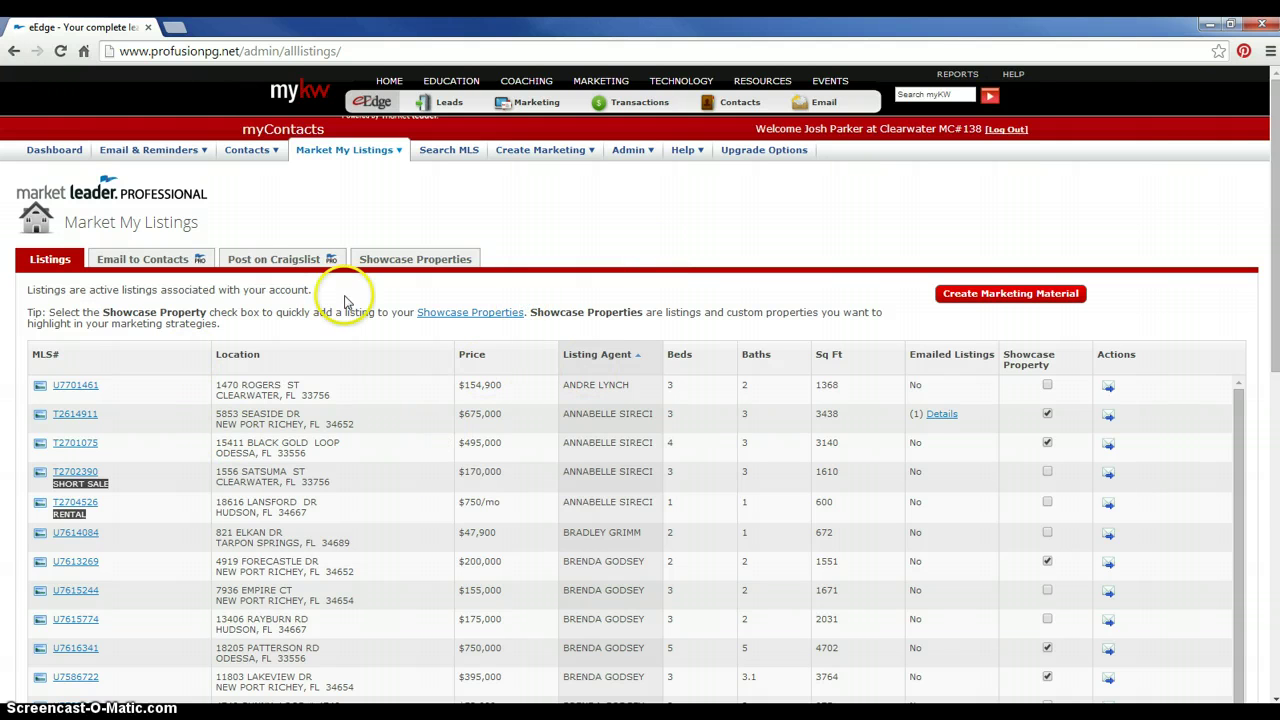
pyautogui.click(147, 262)
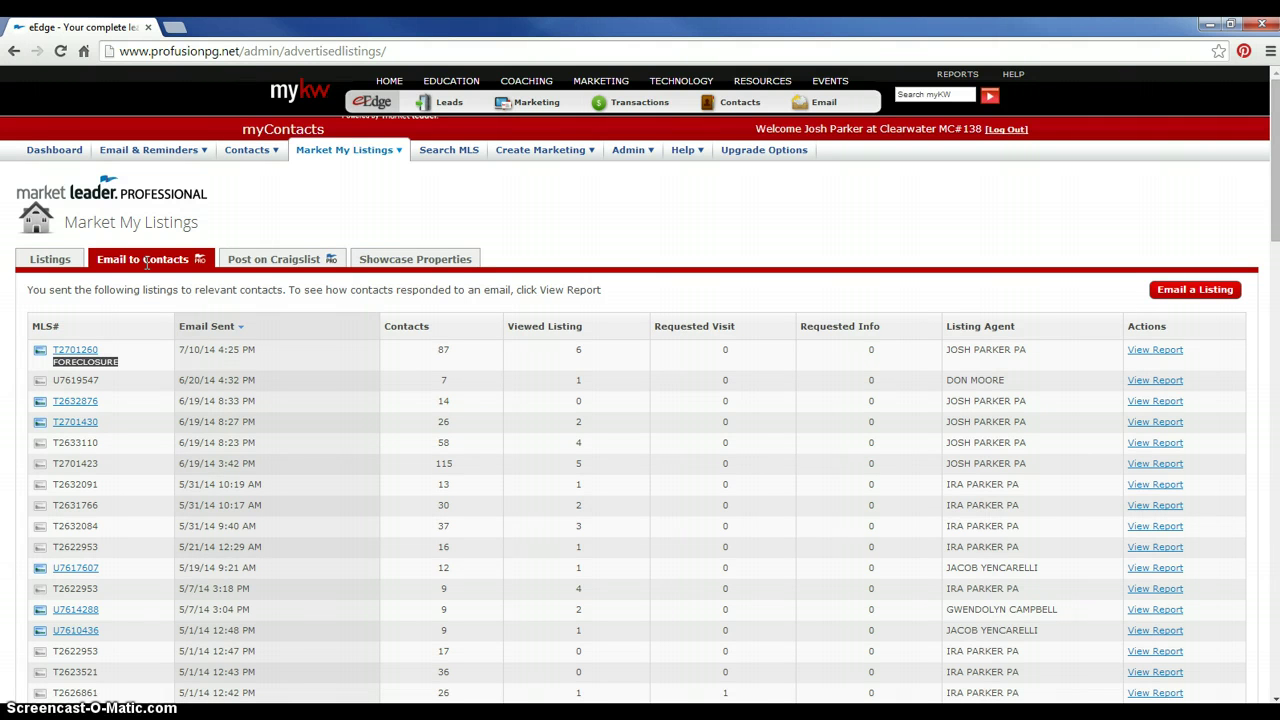
pyautogui.scroll(-3, 757, 450)
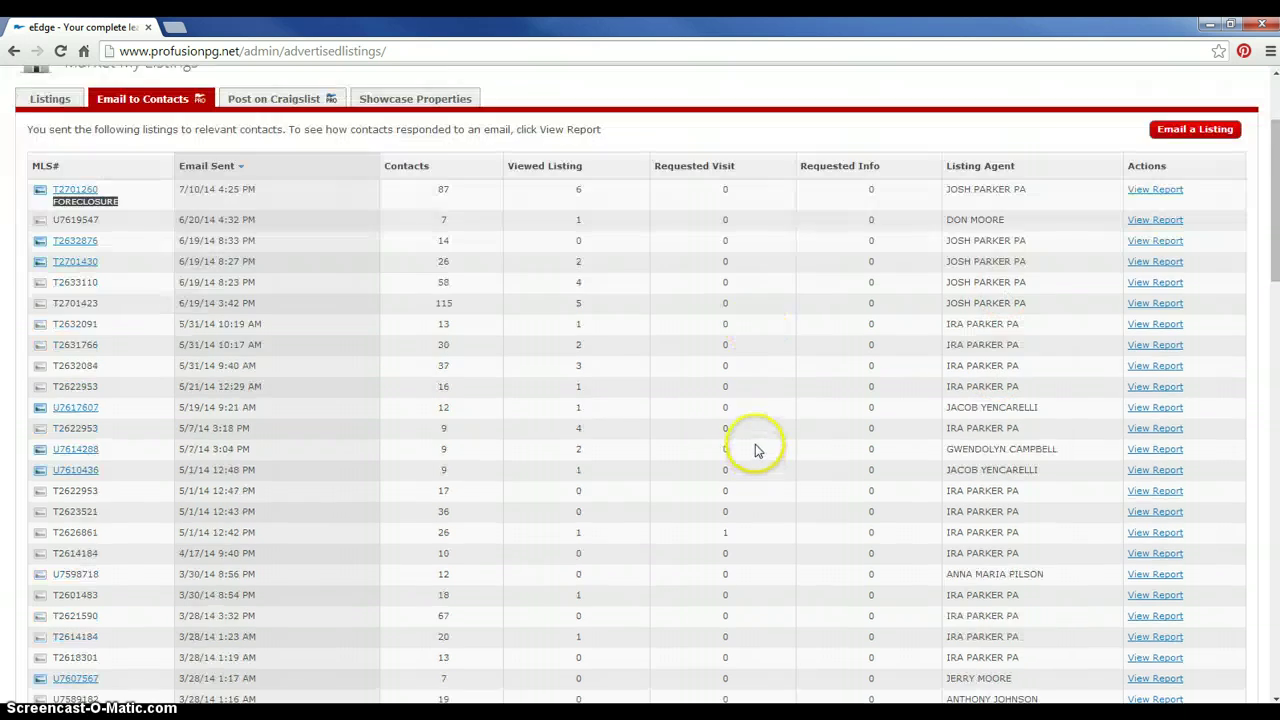
pyautogui.scroll(-10, 757, 450)
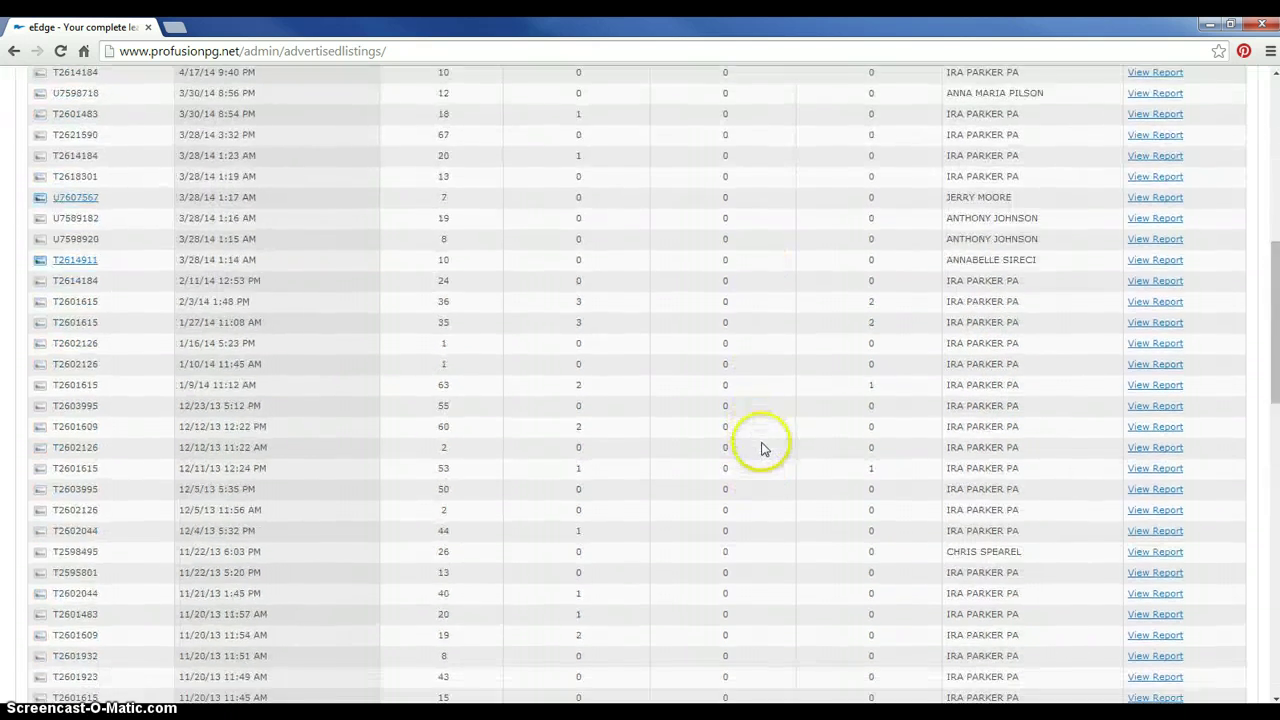
pyautogui.scroll(12, 760, 448)
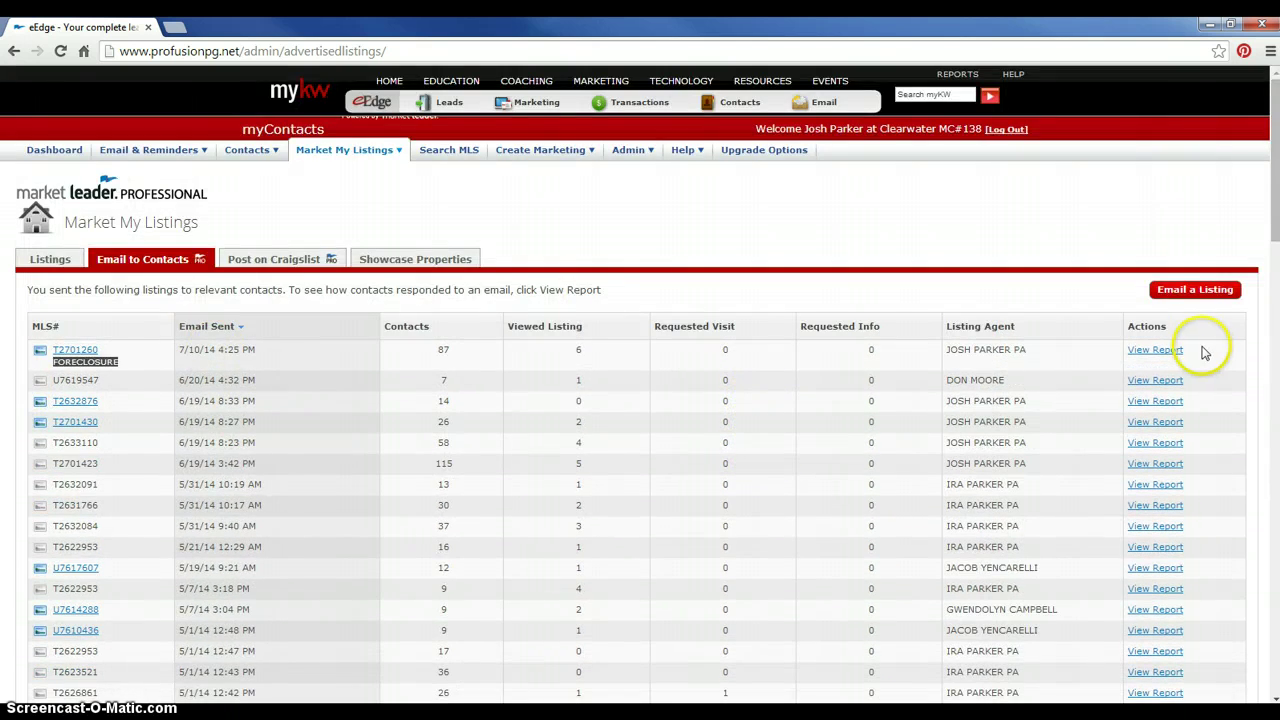
# Start a new listing email and browse the selectable listings to the agent's own properties near the end.
pyautogui.click(1190, 292)
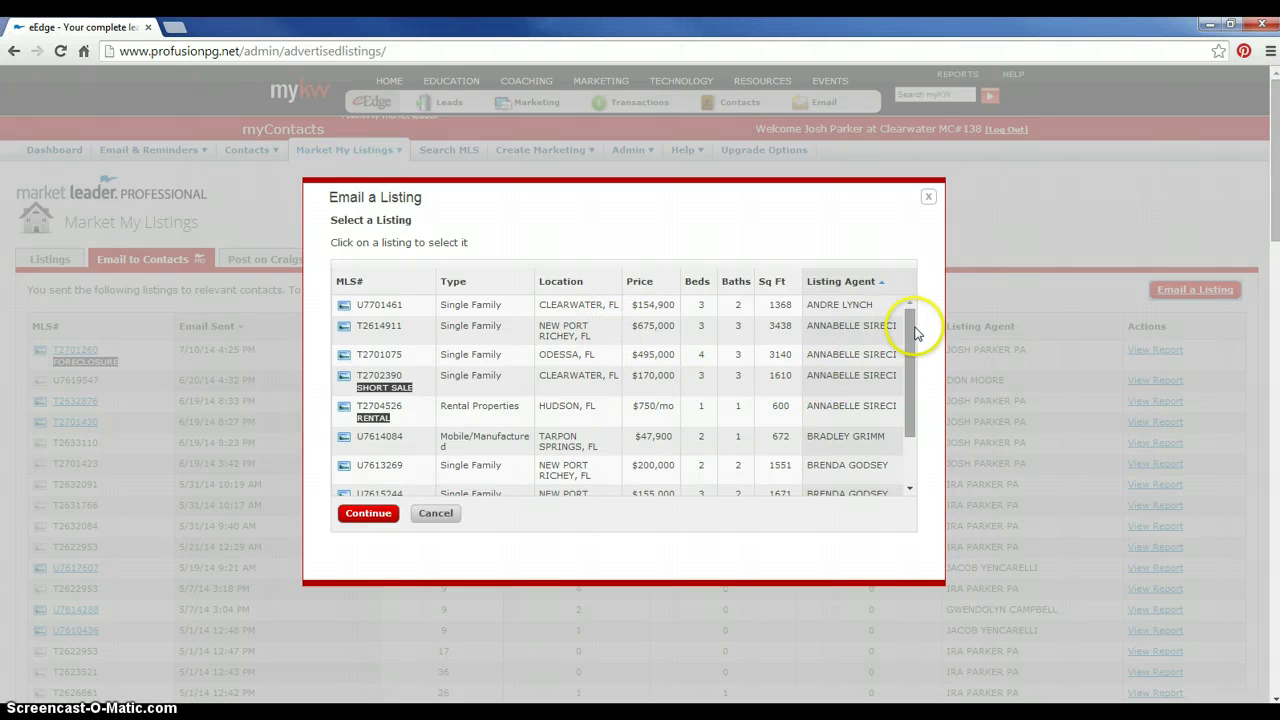
pyautogui.moveTo(912, 332)
pyautogui.mouseDown()
pyautogui.moveTo(911, 372)
pyautogui.moveTo(913, 317)
pyautogui.mouseUp()
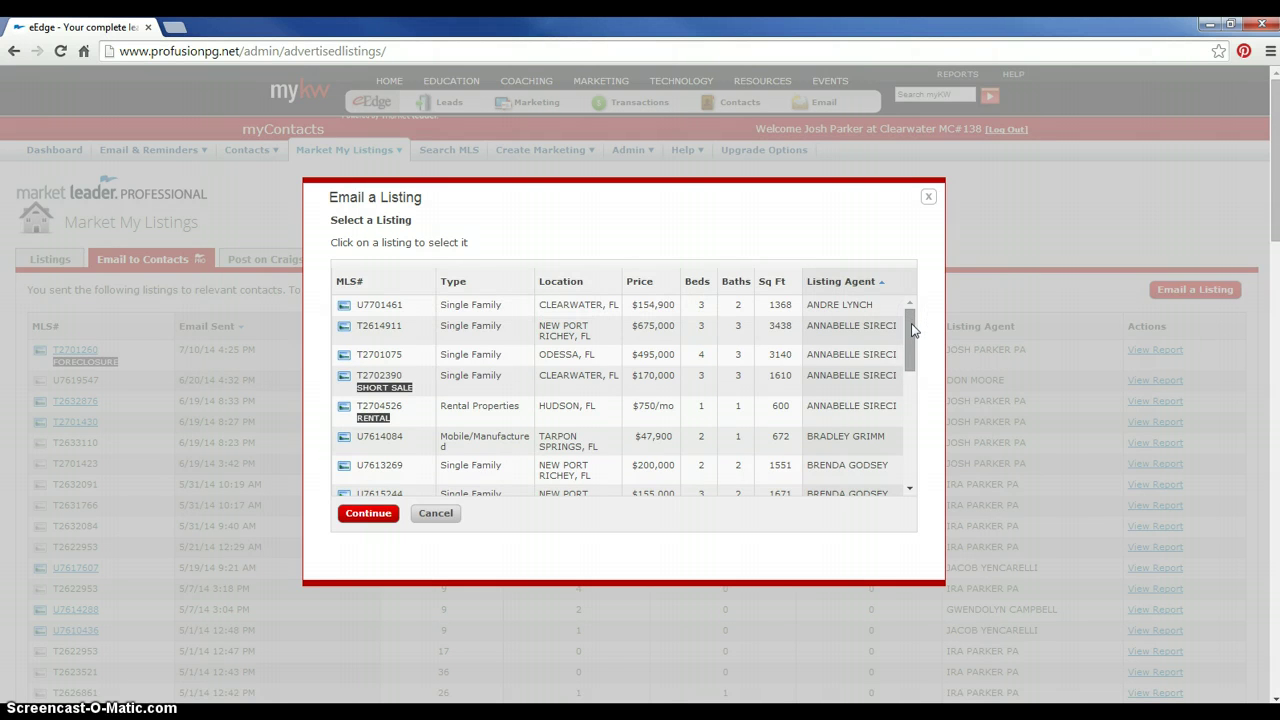
pyautogui.scroll(-3, 911, 330)
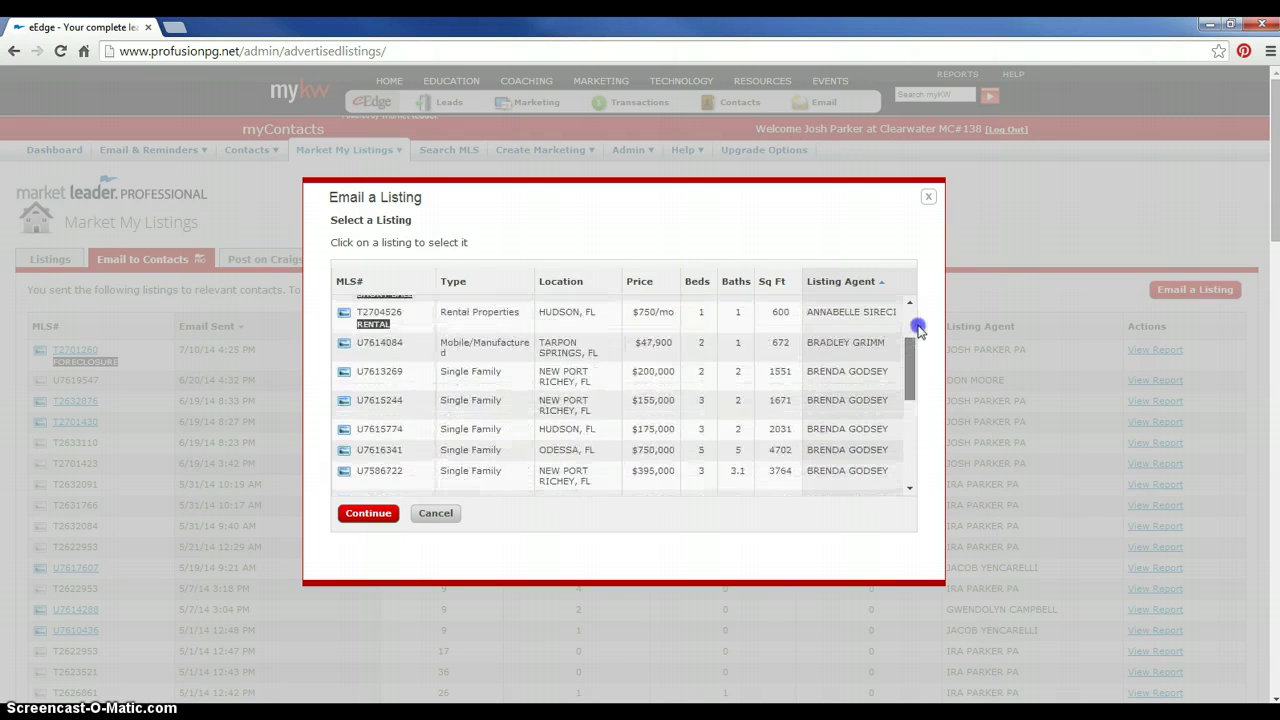
pyautogui.click(913, 326)
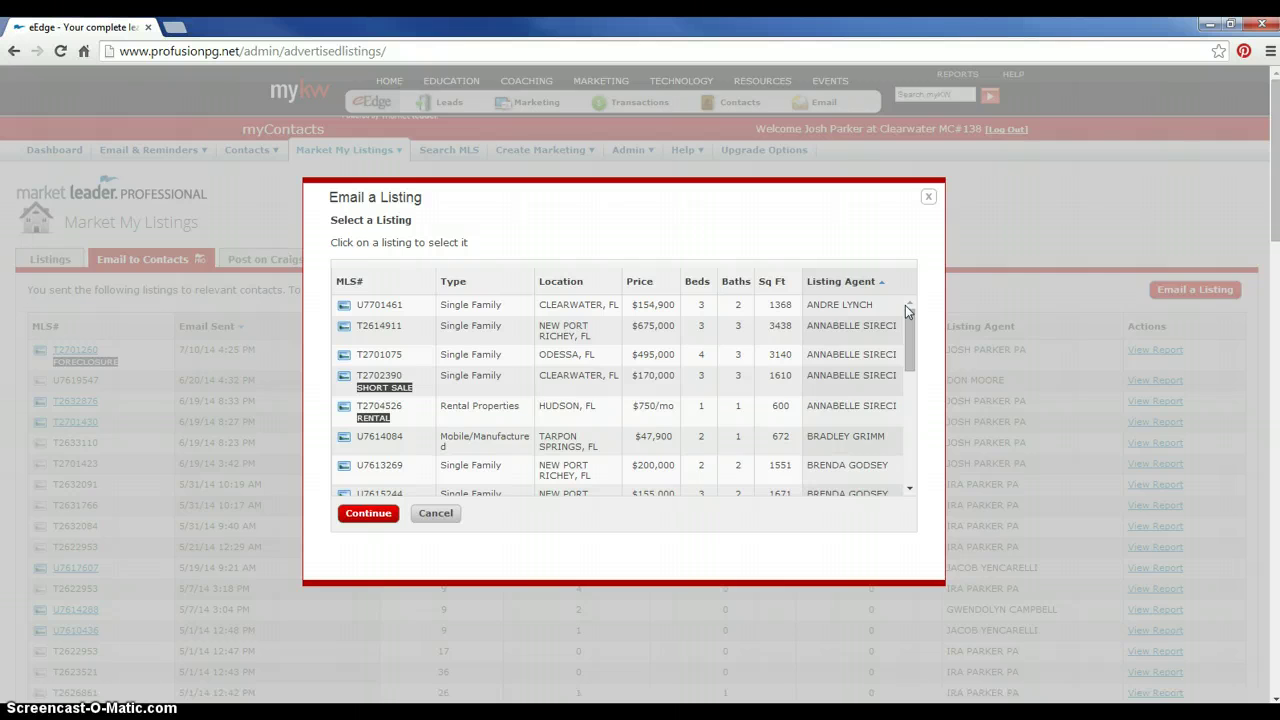
pyautogui.scroll(-10, 880, 330)
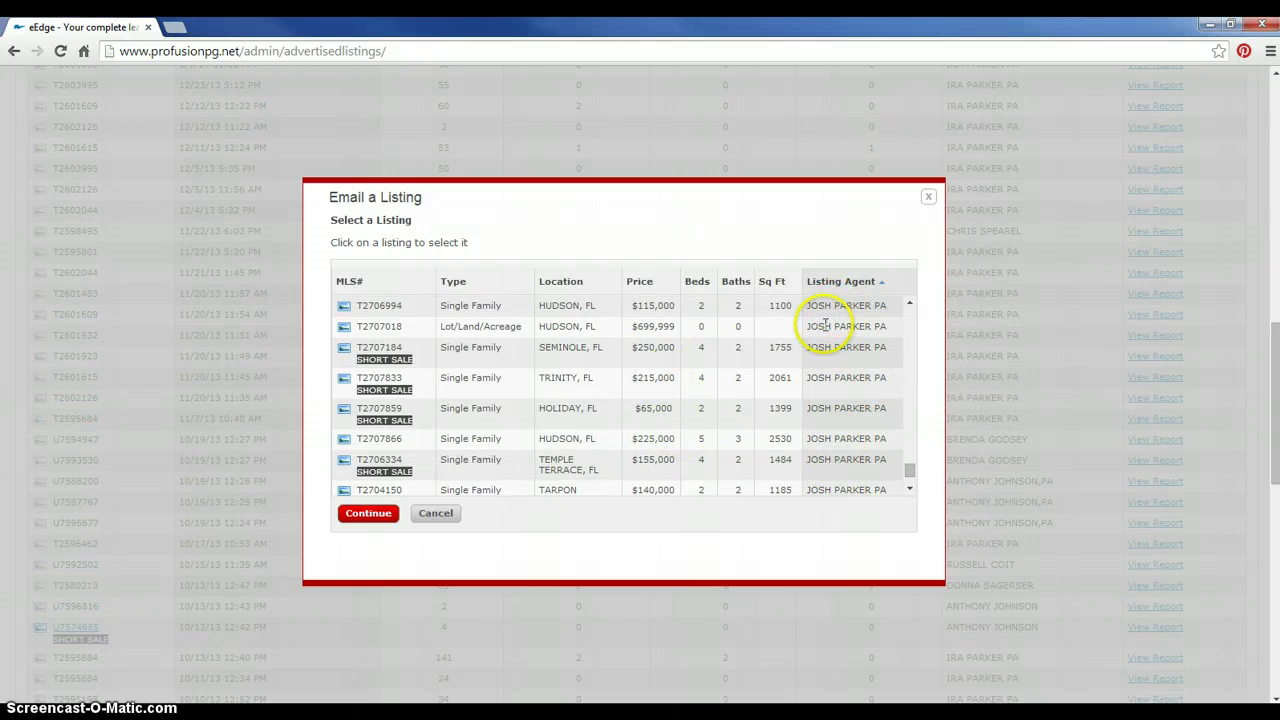
# Select the $115,000 single-family listing T2706994 in Hudson and continue to building its contact list.
pyautogui.click(384, 306)
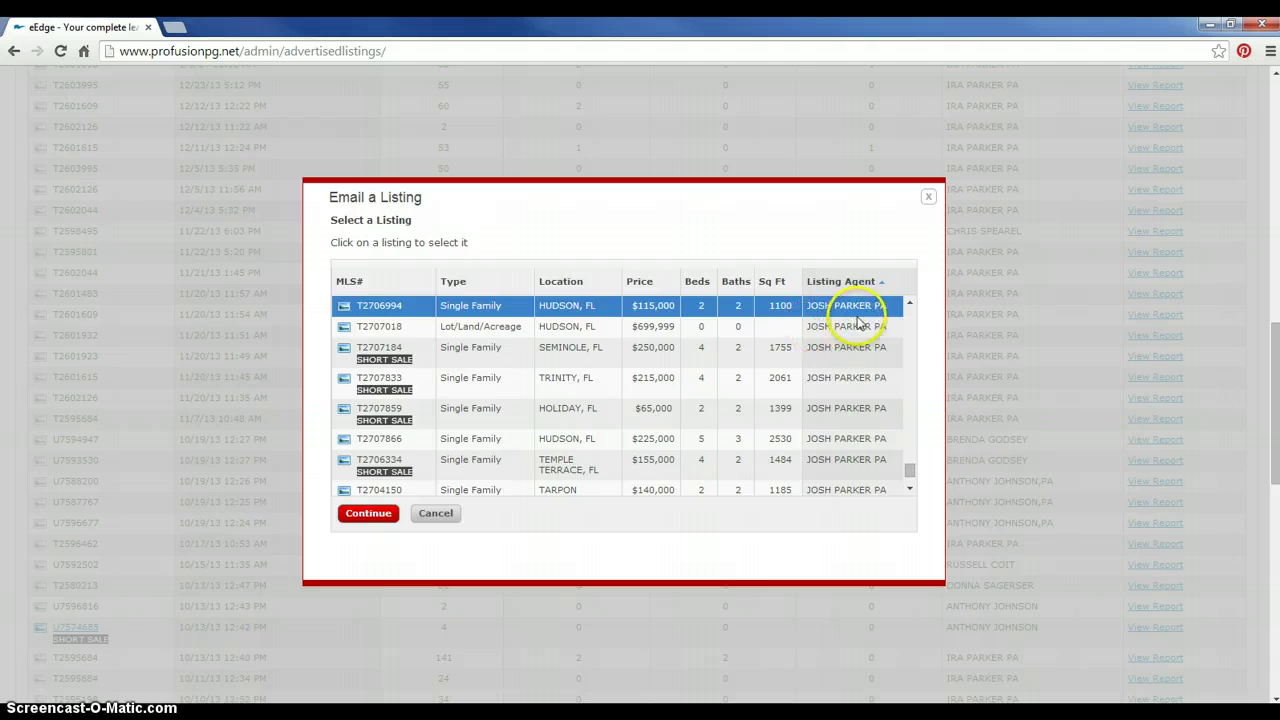
pyautogui.click(384, 326)
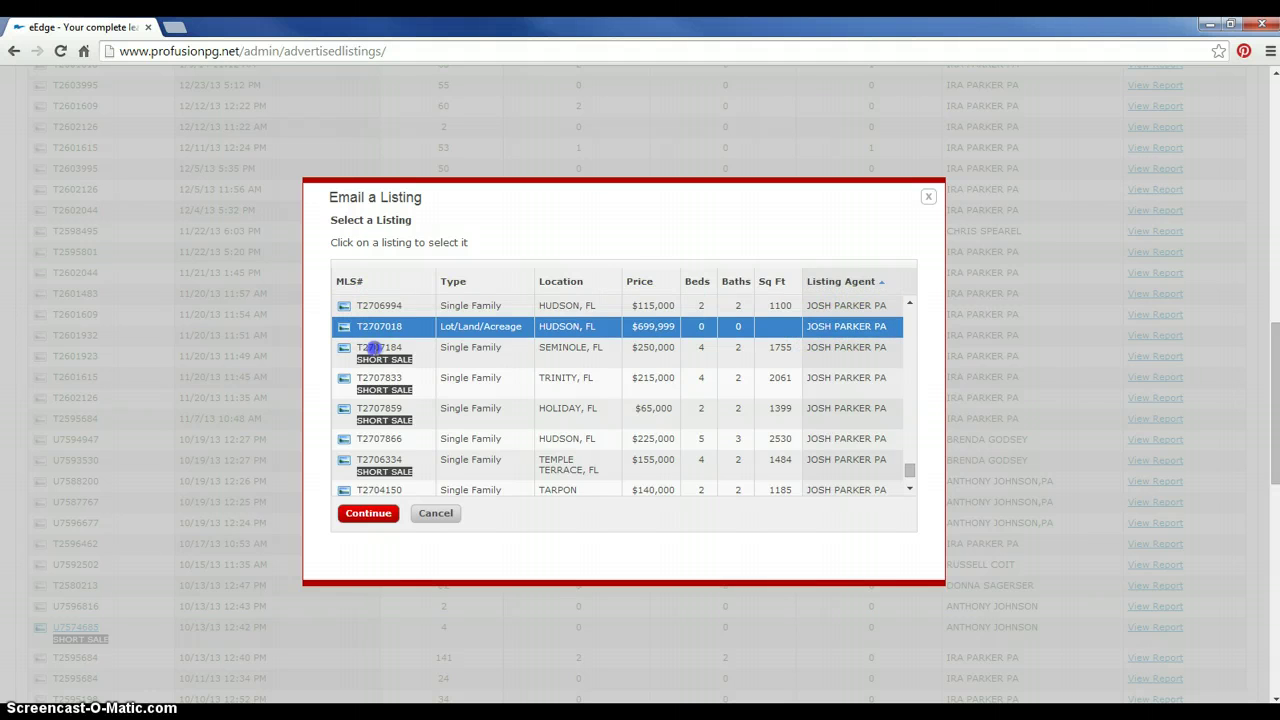
pyautogui.click(372, 346)
pyautogui.click(382, 326)
pyautogui.click(390, 306)
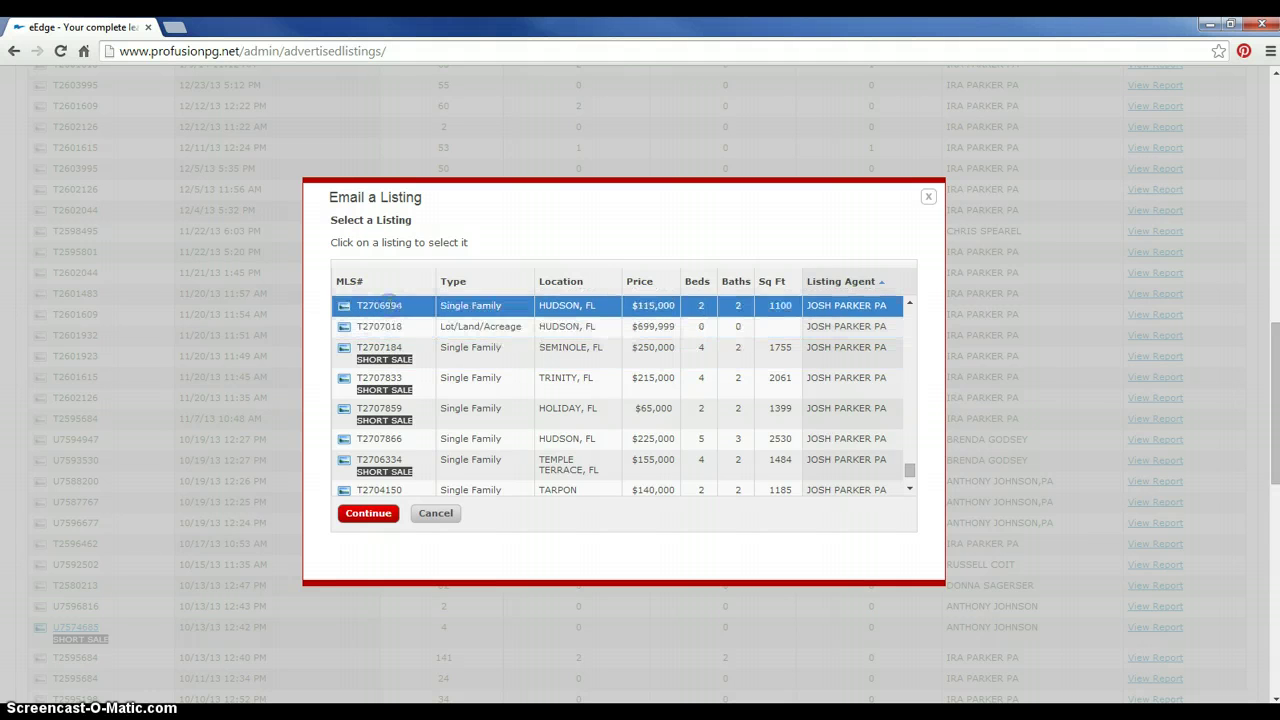
pyautogui.click(388, 327)
pyautogui.click(391, 347)
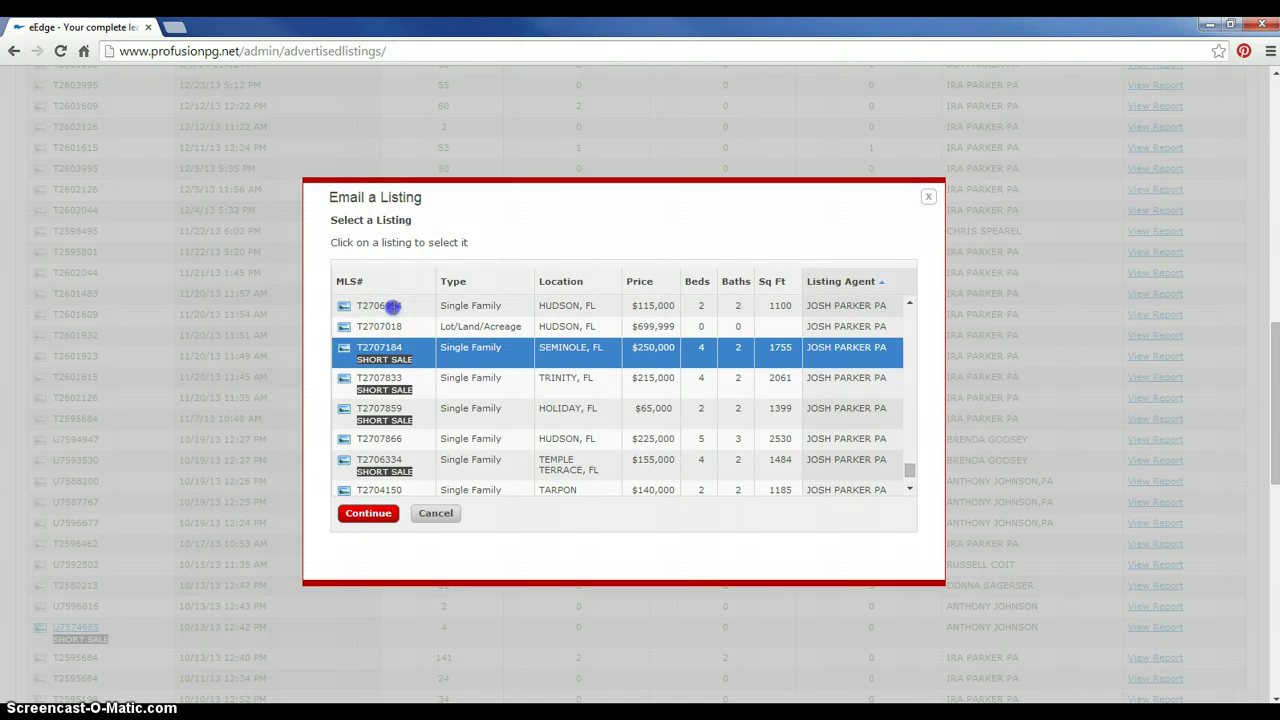
pyautogui.click(391, 306)
pyautogui.click(395, 314)
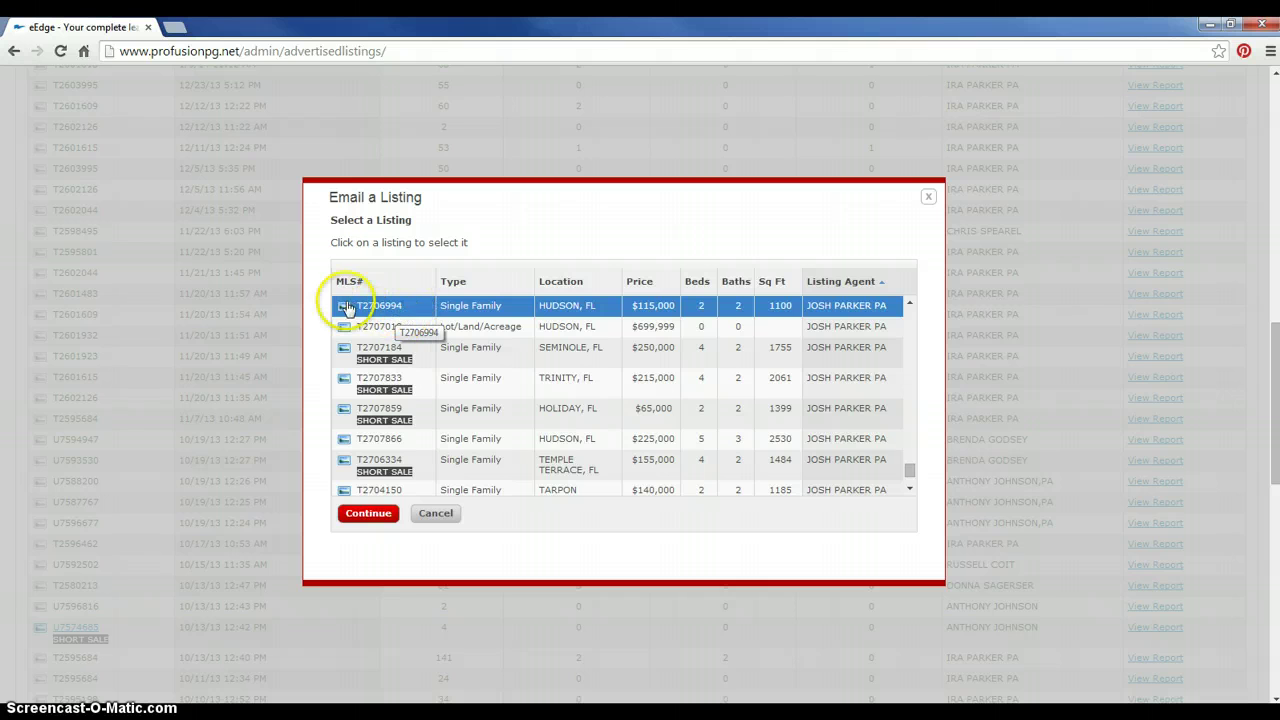
pyautogui.moveTo(345, 311)
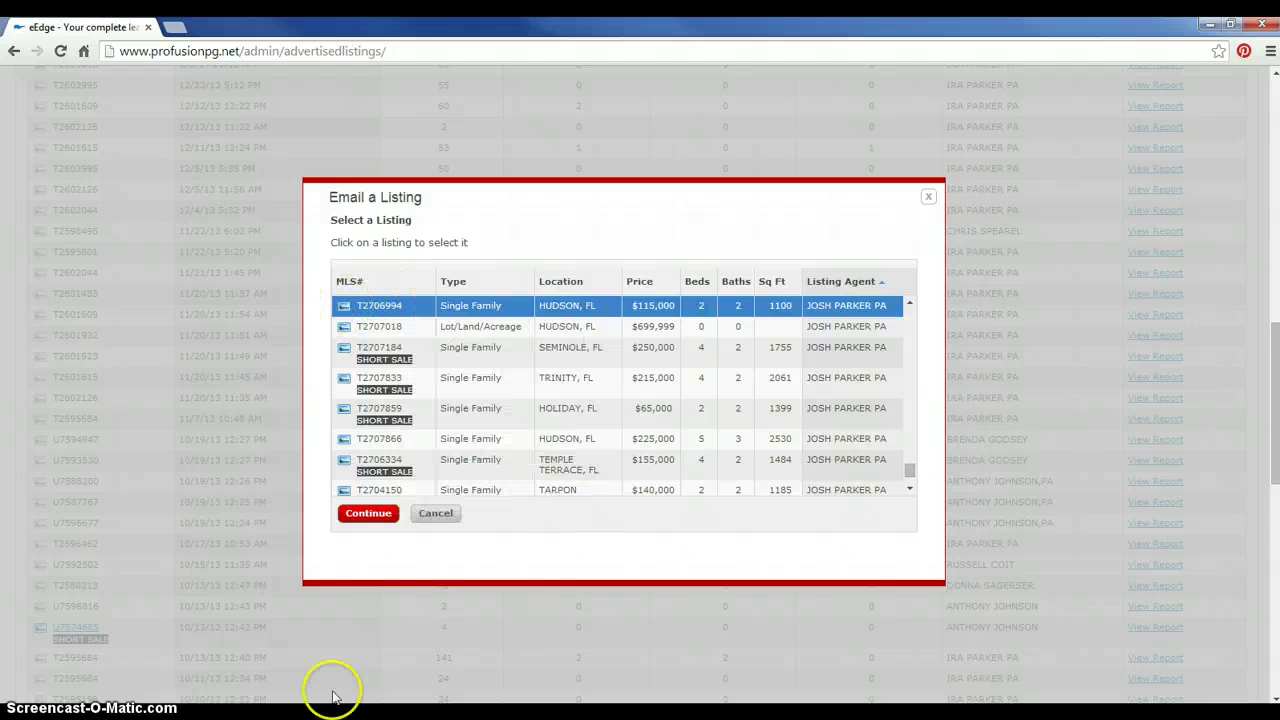
pyautogui.click(369, 516)
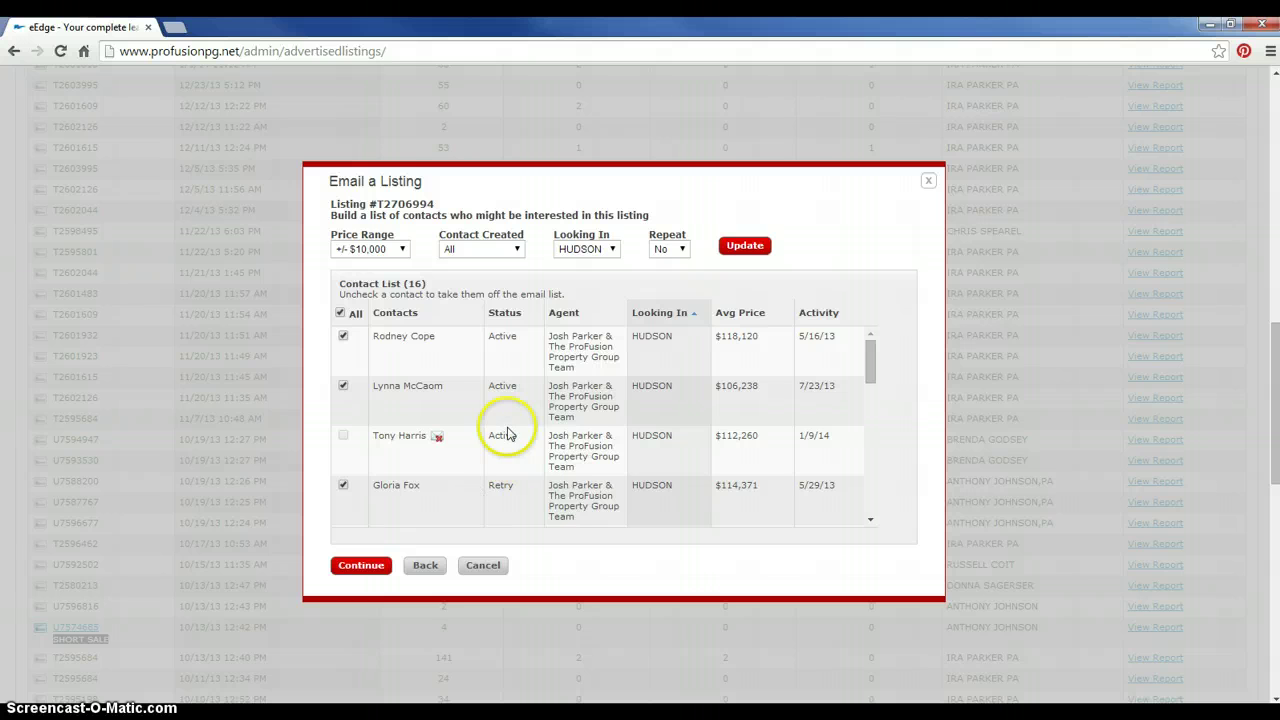
# Set the price range to +/- $25,000 and update the contact list.
pyautogui.click(401, 250)
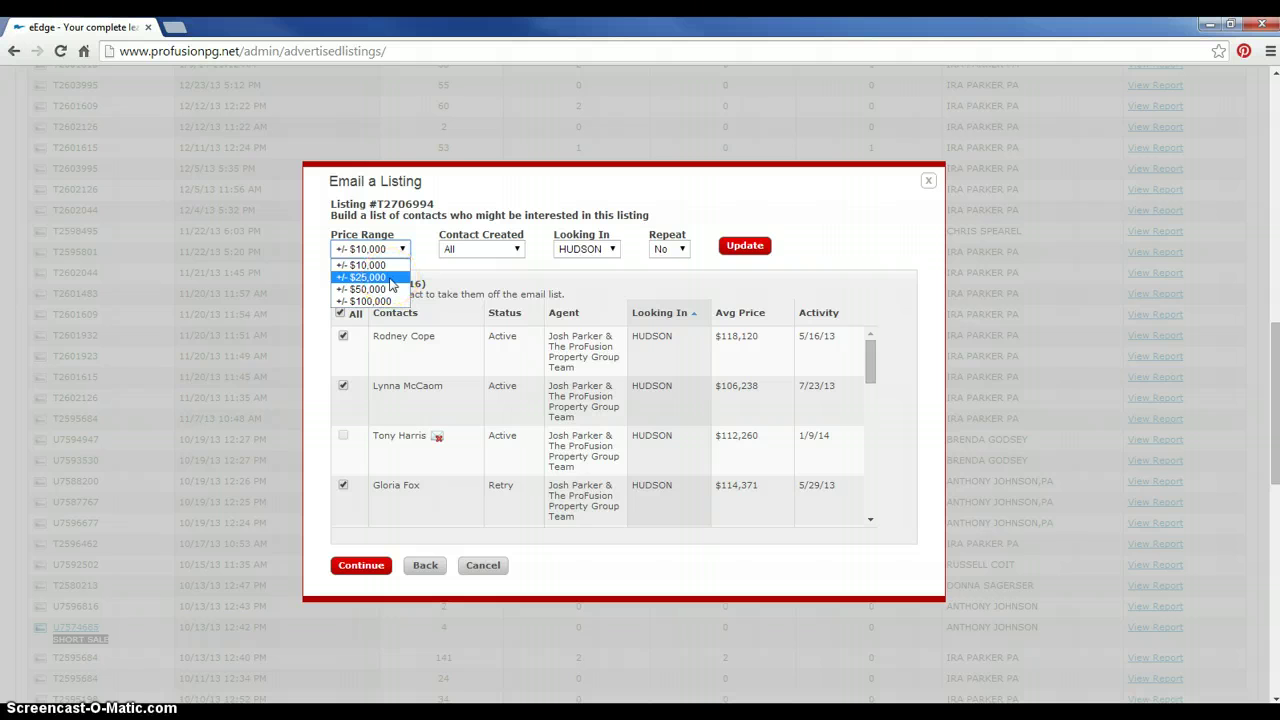
pyautogui.click(390, 280)
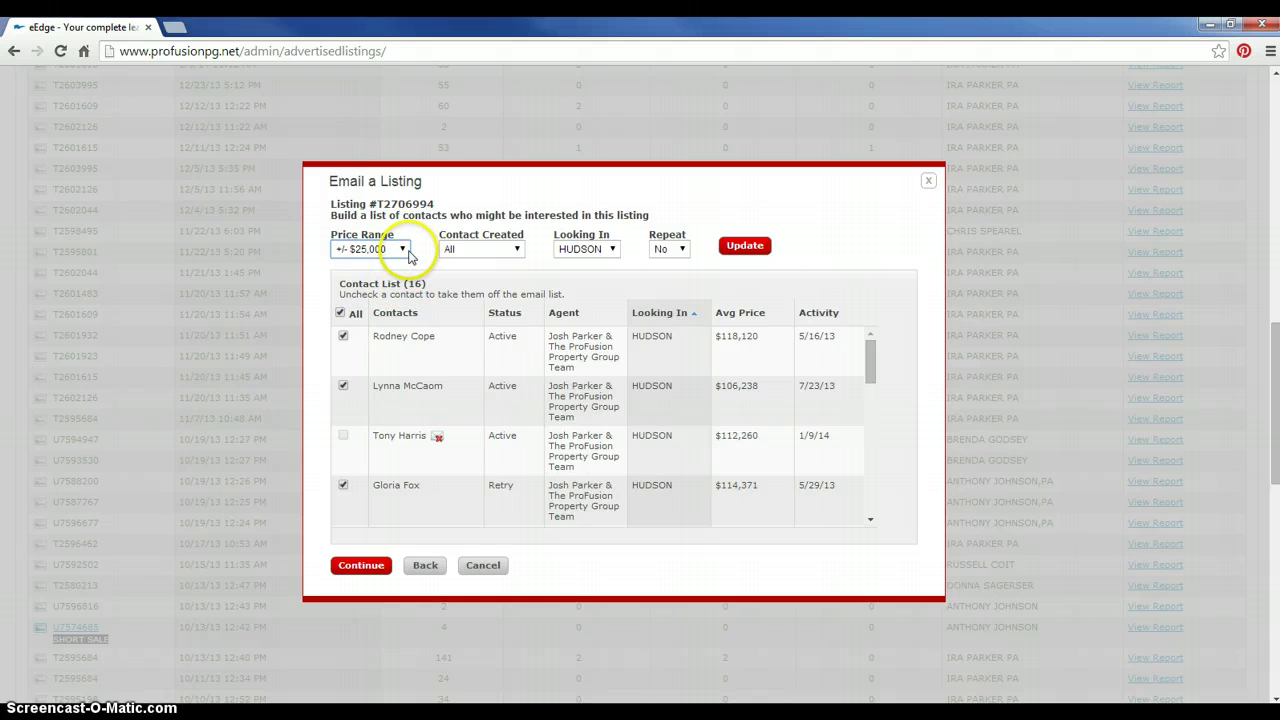
pyautogui.click(748, 245)
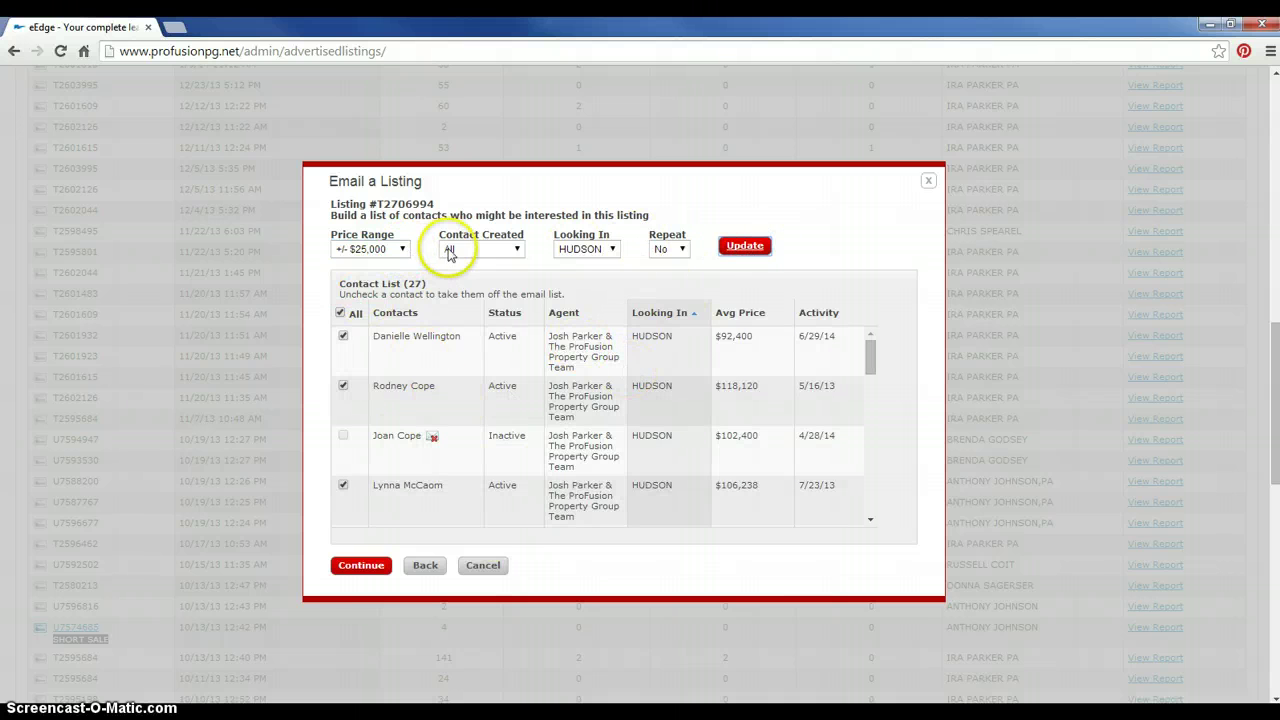
# Widen the contacts' search location to All Areas, update the contact list and check its size.
pyautogui.click(585, 249)
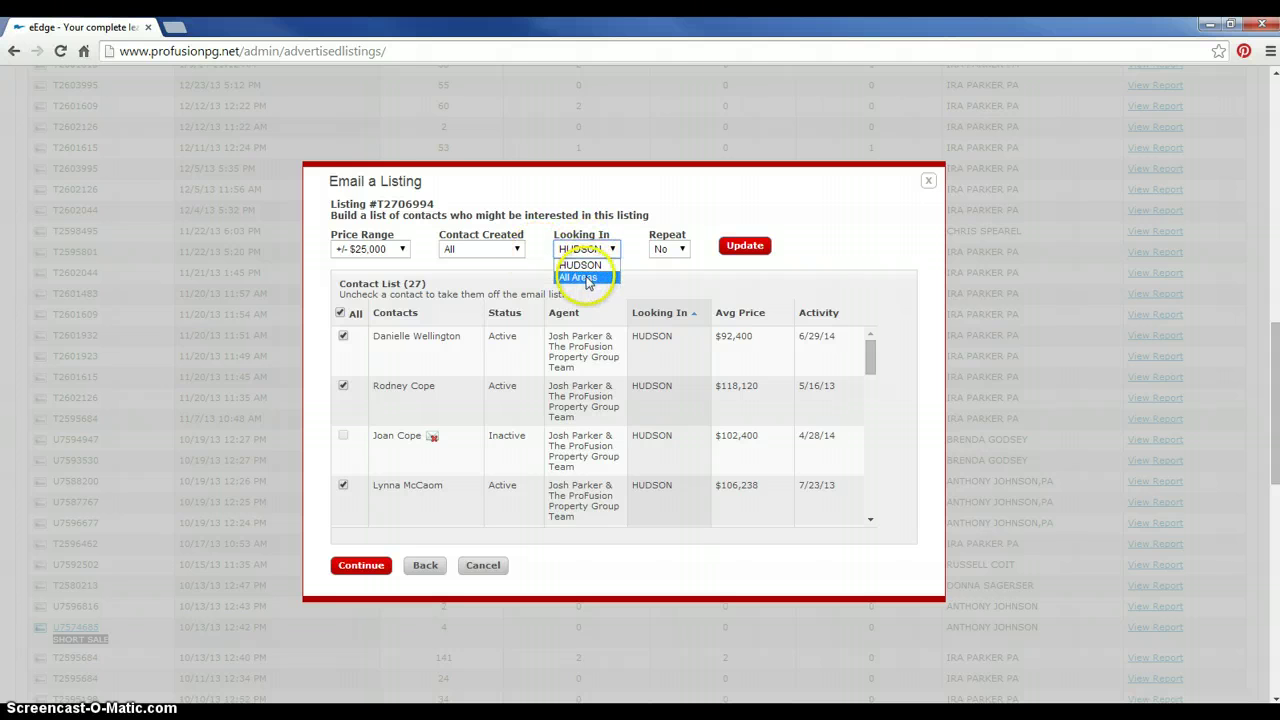
pyautogui.click(580, 277)
pyautogui.click(733, 255)
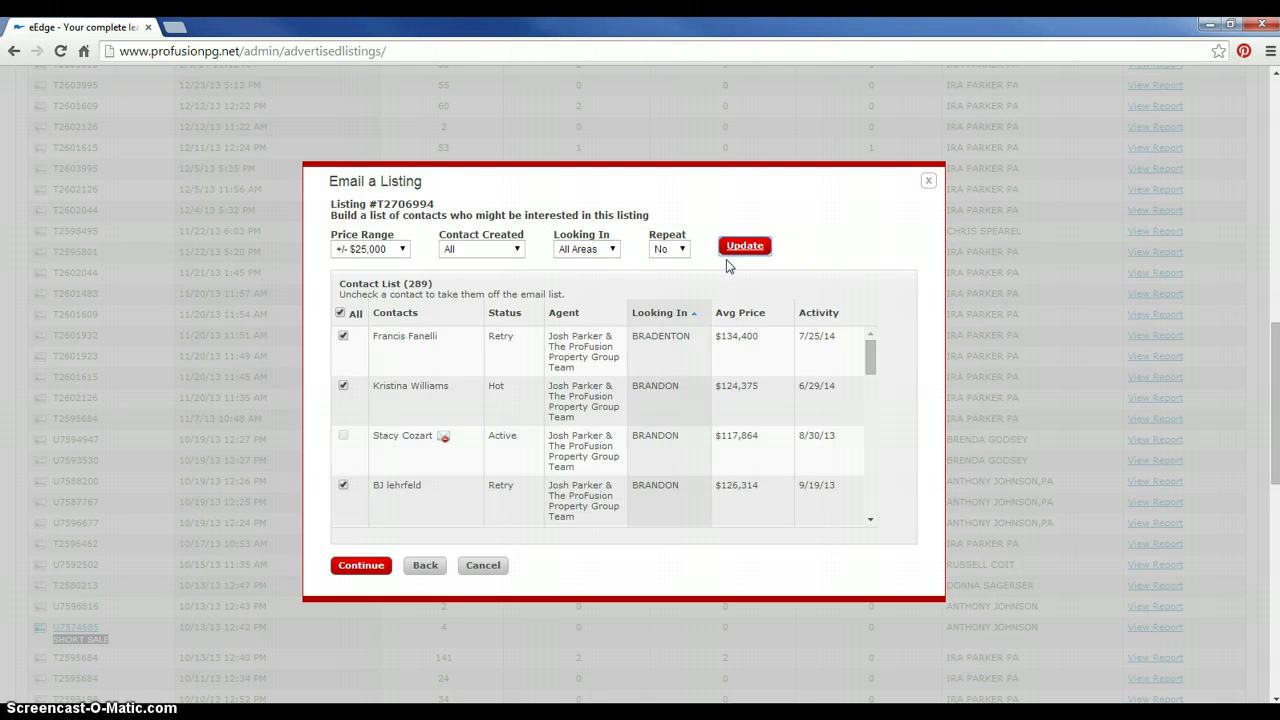
pyautogui.moveTo(433, 292)
pyautogui.mouseDown()
pyautogui.moveTo(407, 287)
pyautogui.moveTo(437, 287)
pyautogui.mouseUp()
pyautogui.click(432, 285)
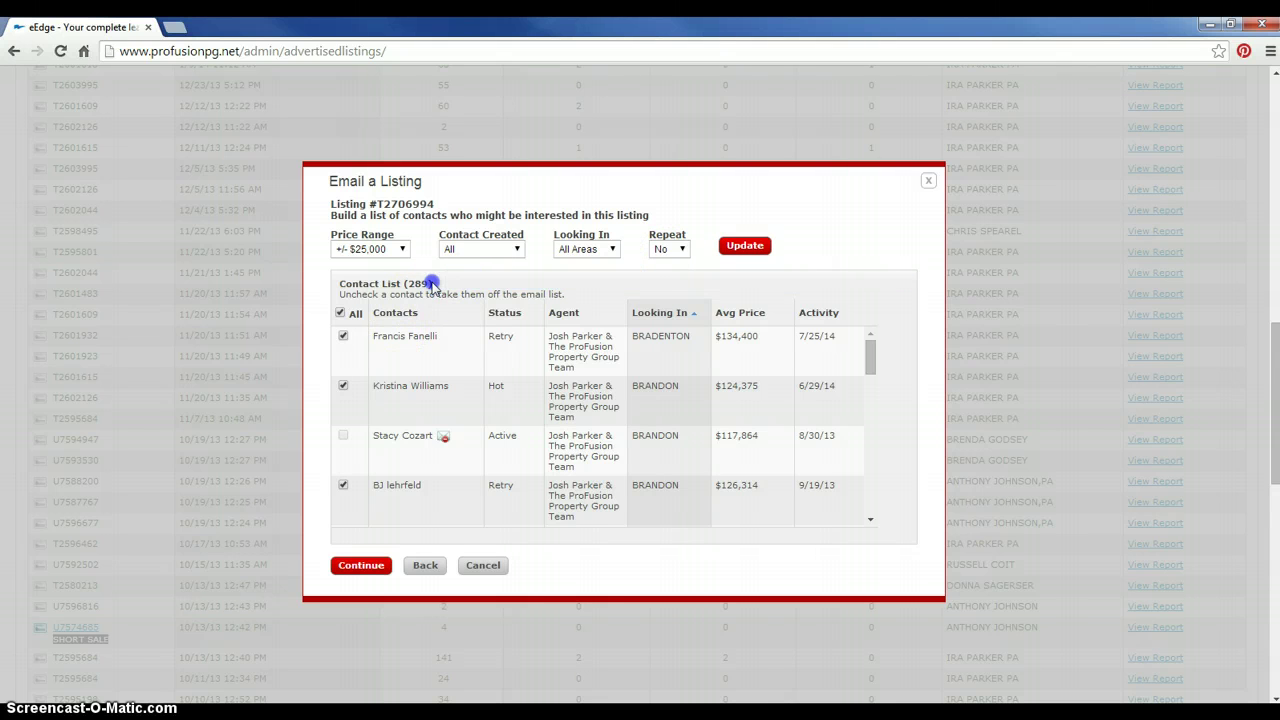
# Set the price range to +/- $100,000, update the contact list and examine its size and the contacts' areas.
pyautogui.click(370, 249)
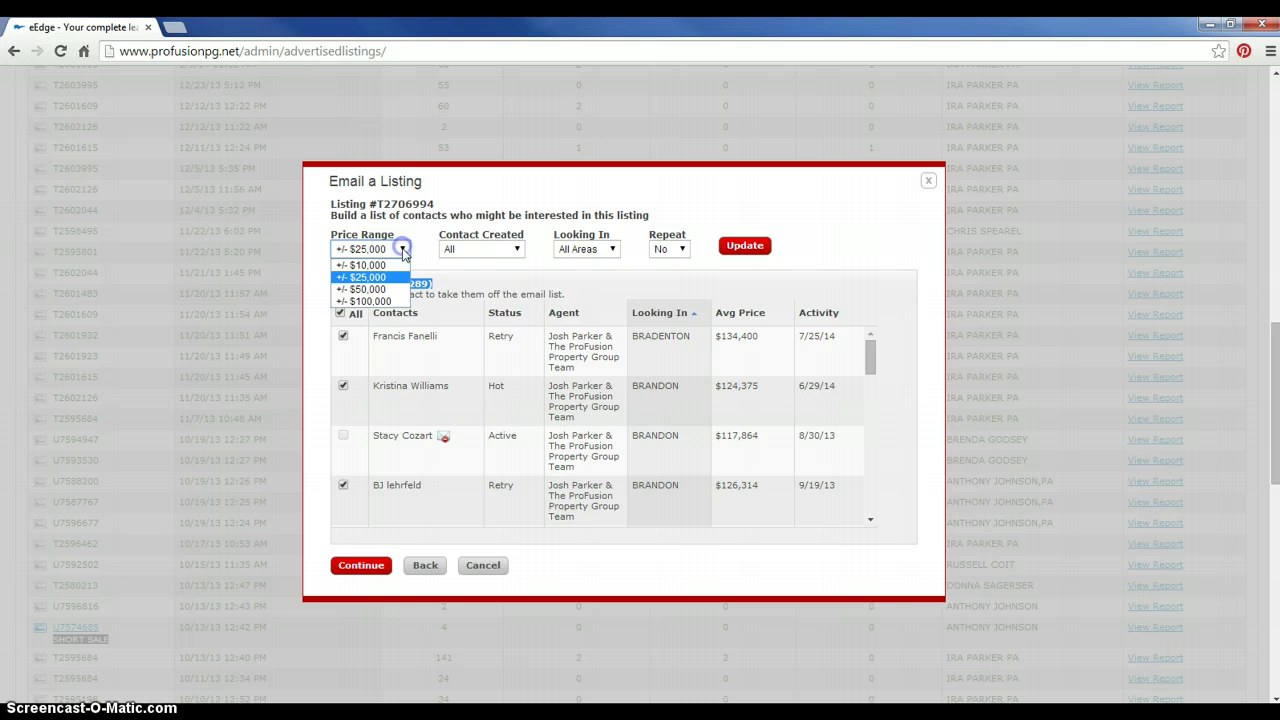
pyautogui.click(355, 288)
pyautogui.click(749, 247)
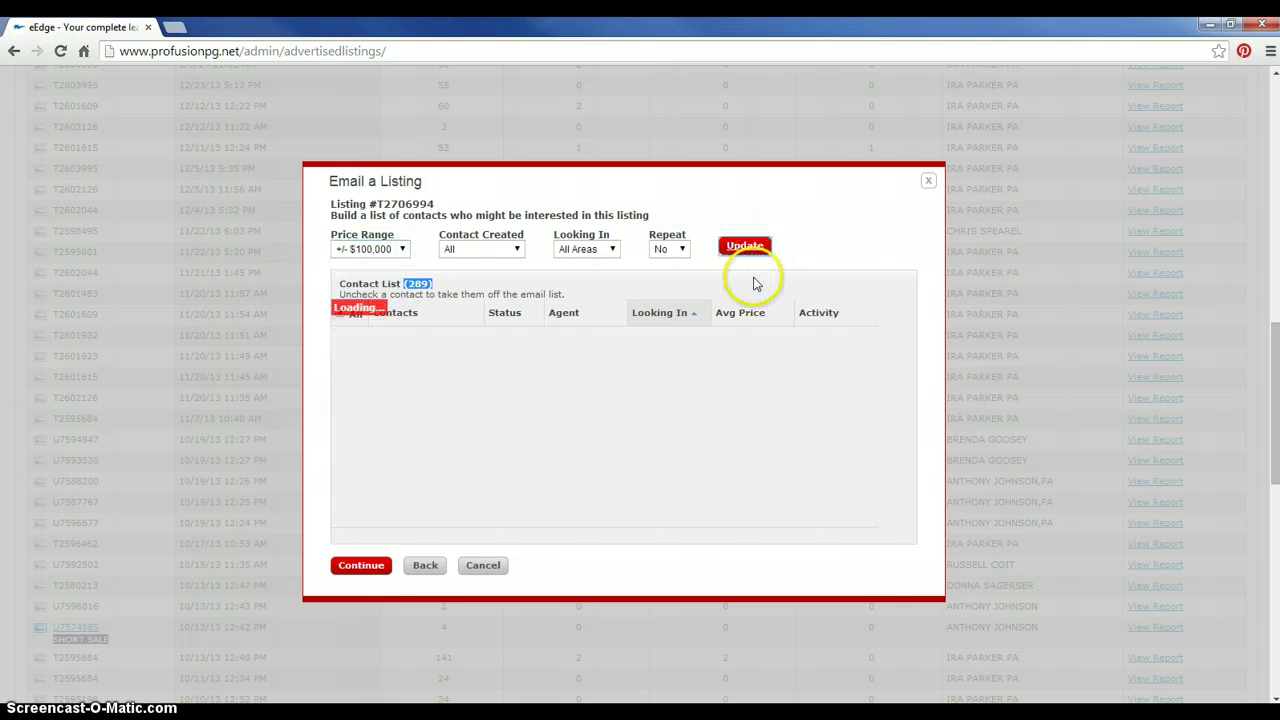
pyautogui.click(438, 285)
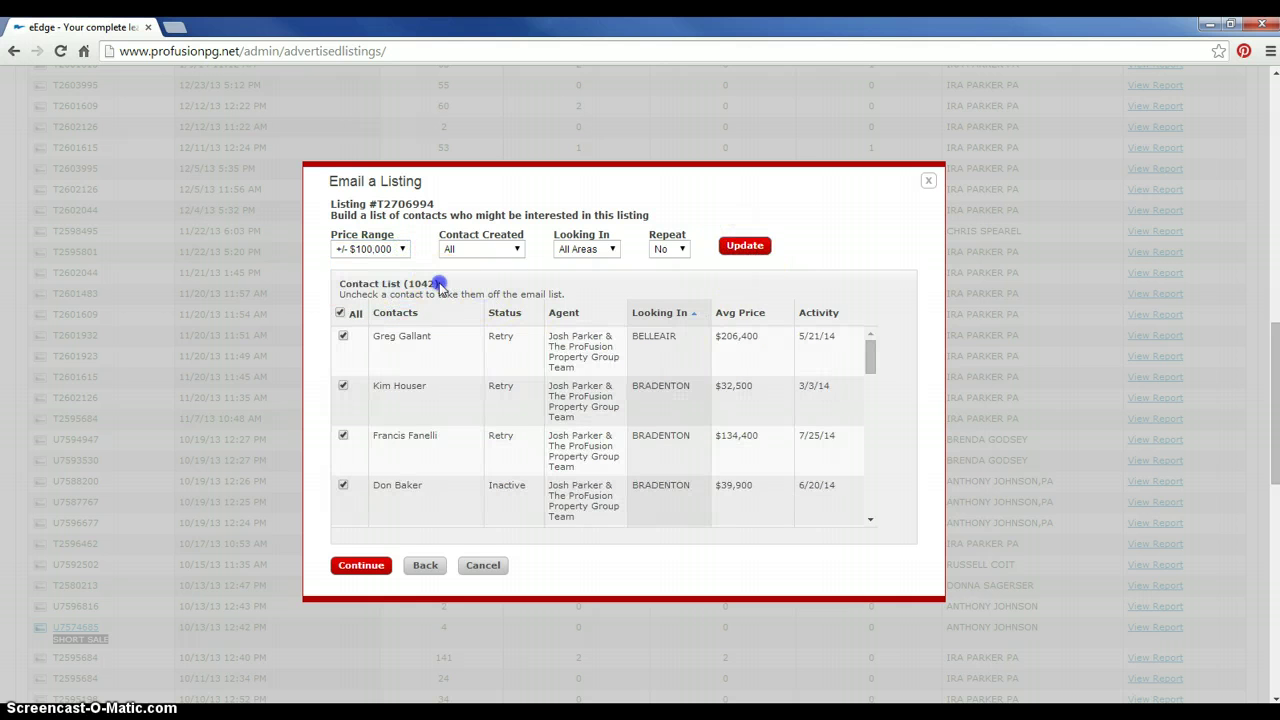
pyautogui.click(484, 290)
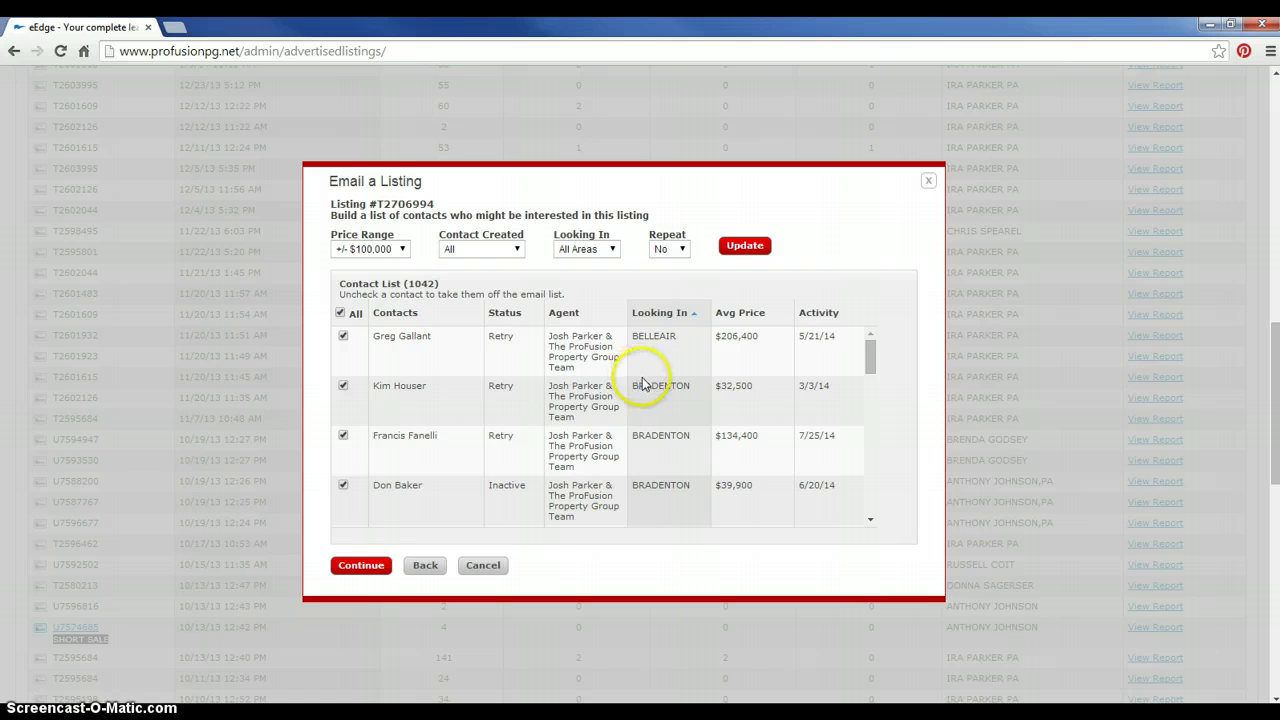
pyautogui.click(676, 336)
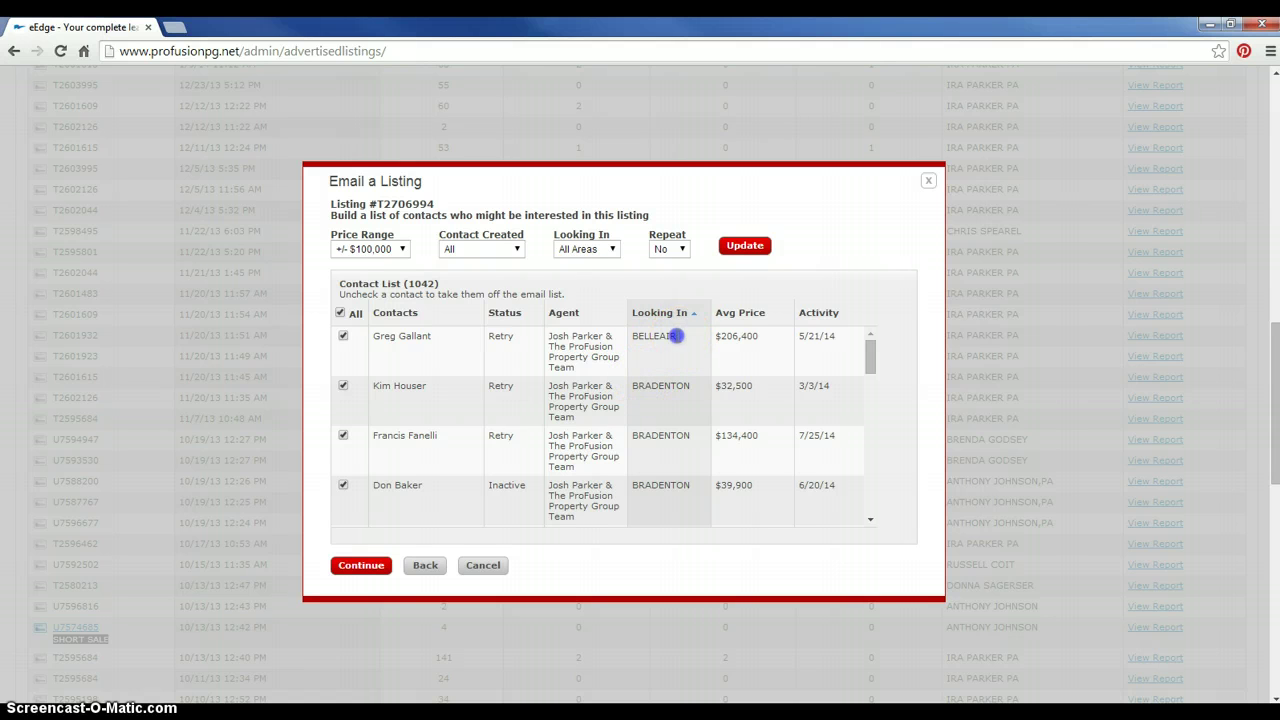
pyautogui.click(691, 381)
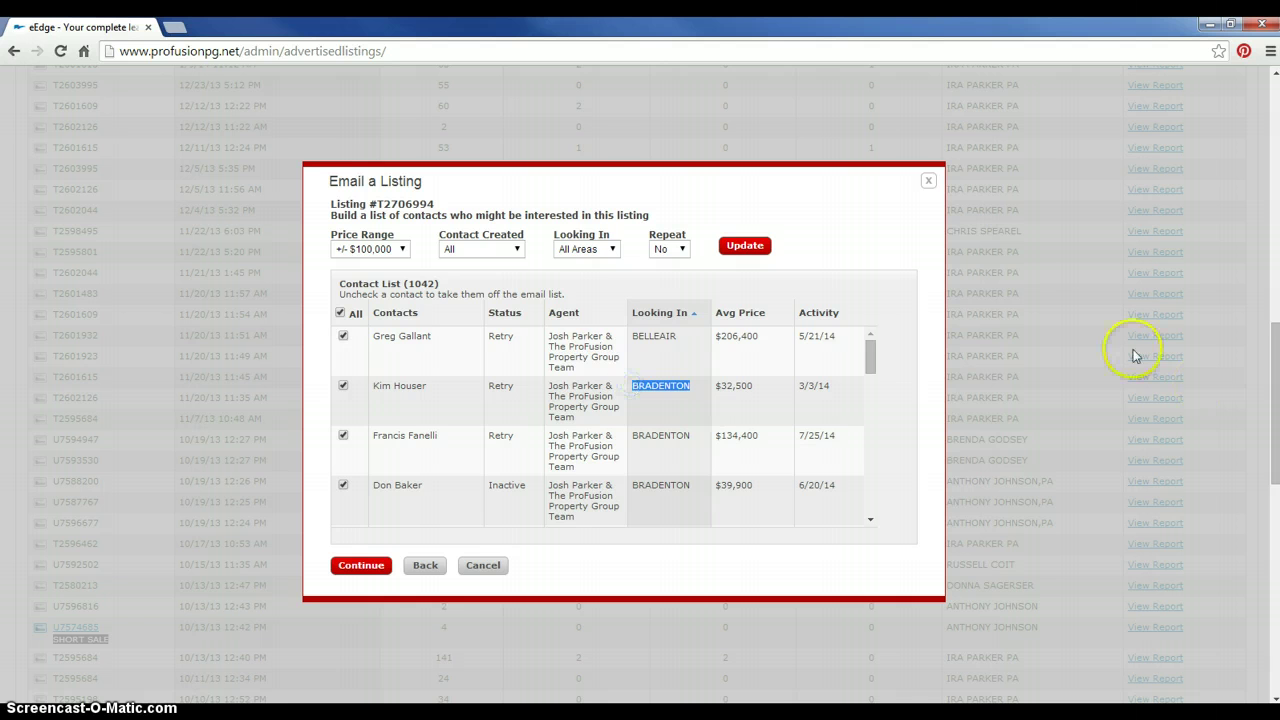
# Restore the price range to +/- $25,000 and the search location to HUDSON, and update the contact list.
pyautogui.click(405, 250)
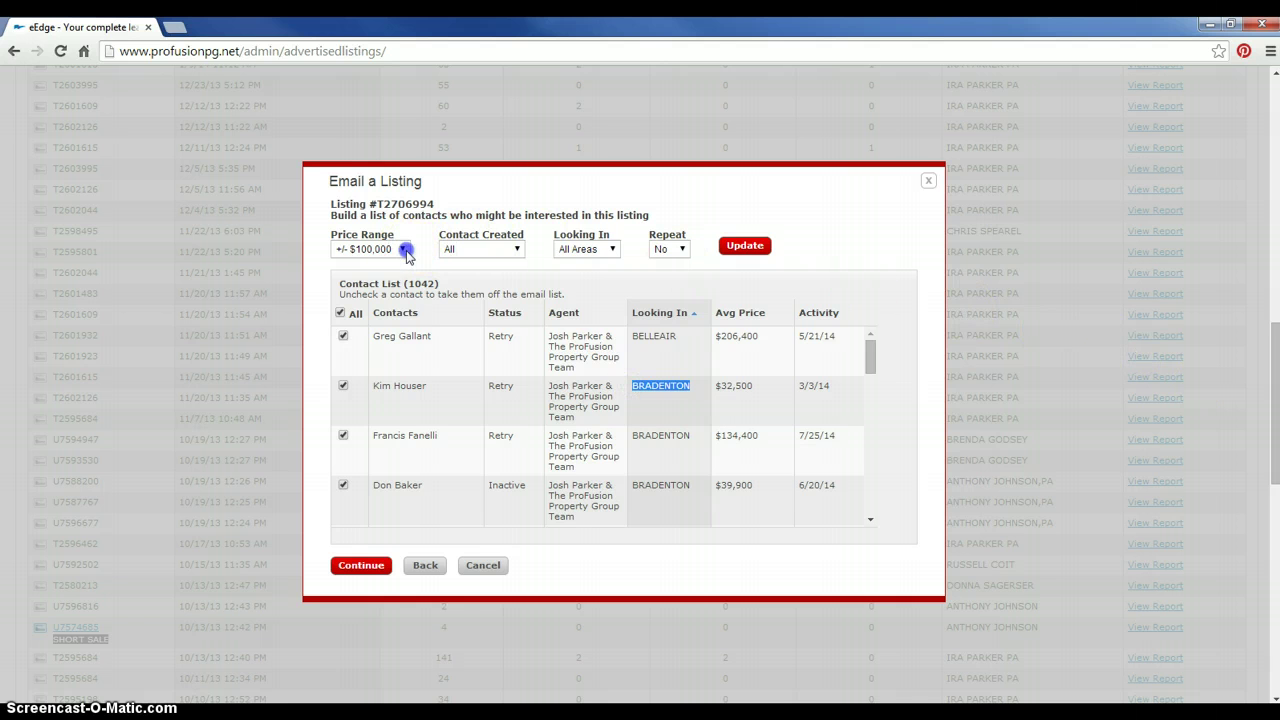
pyautogui.click(386, 278)
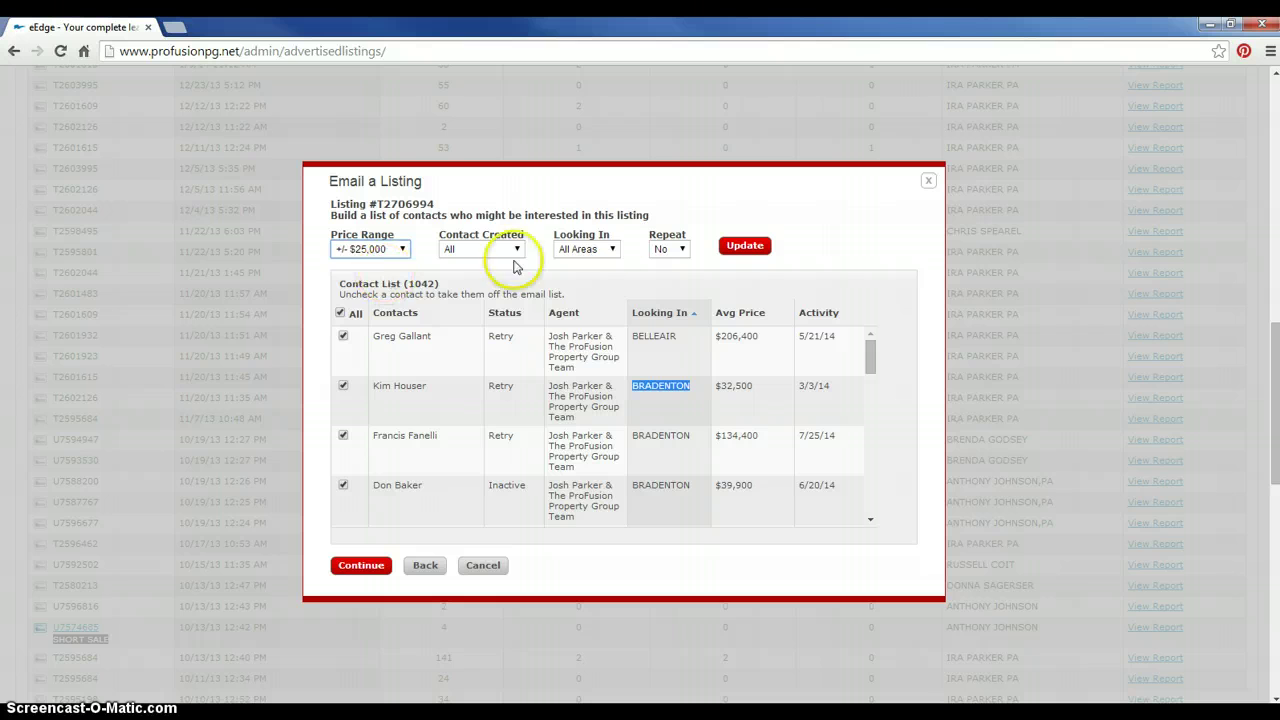
pyautogui.click(614, 250)
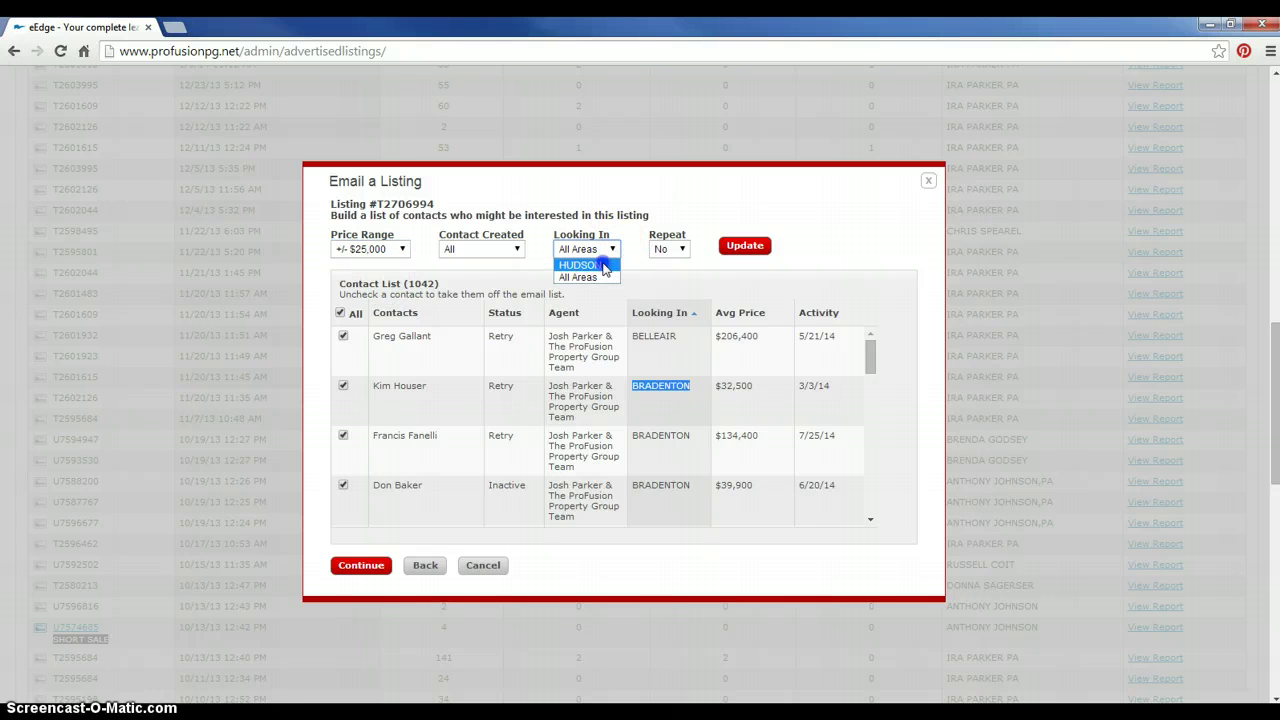
pyautogui.click(590, 277)
pyautogui.click(745, 247)
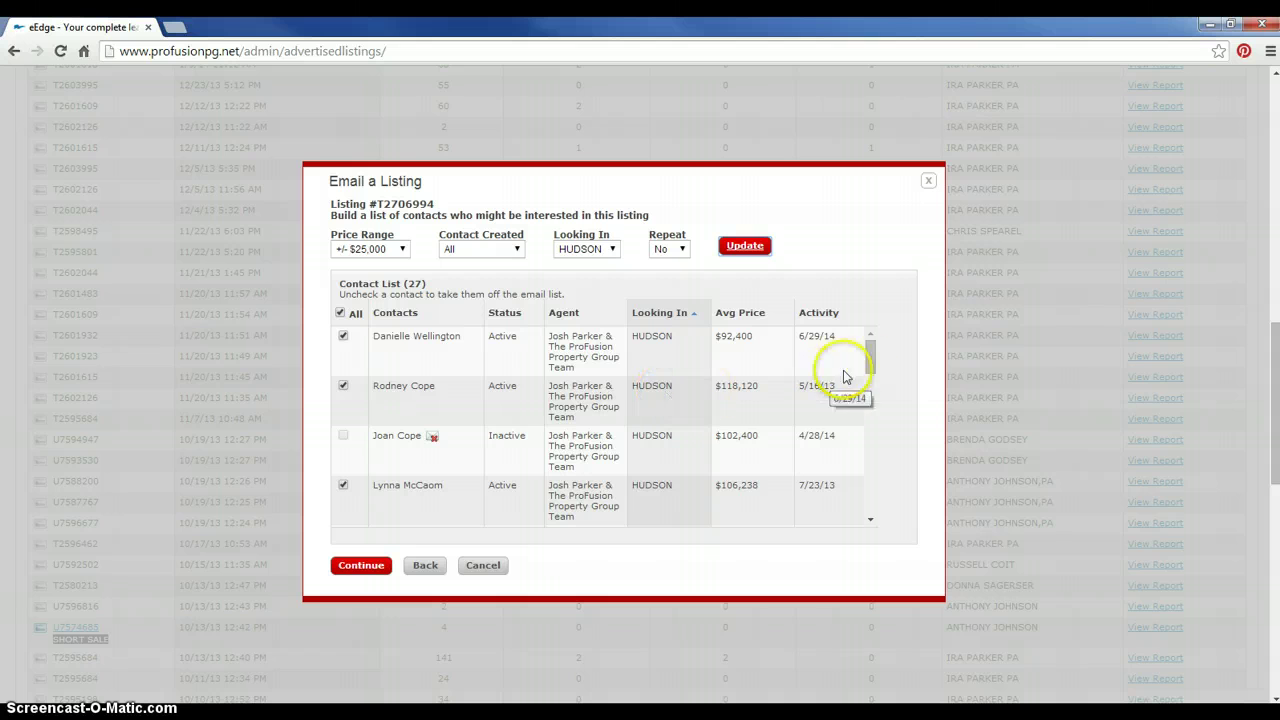
pyautogui.moveTo(876, 349)
pyautogui.mouseDown()
pyautogui.moveTo(877, 386)
pyautogui.moveTo(880, 338)
pyautogui.mouseUp()
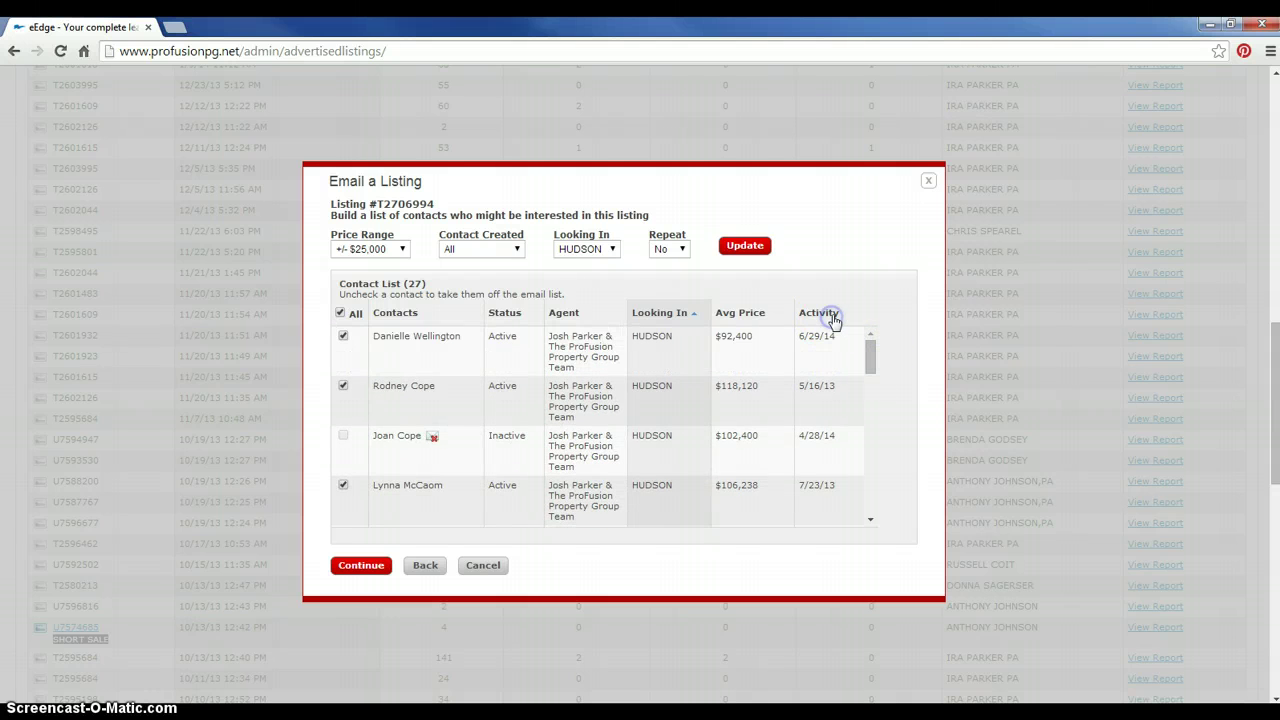
# Sort the contact list by activity with the most recent dates first and proceed with the selected contacts.
pyautogui.click(830, 316)
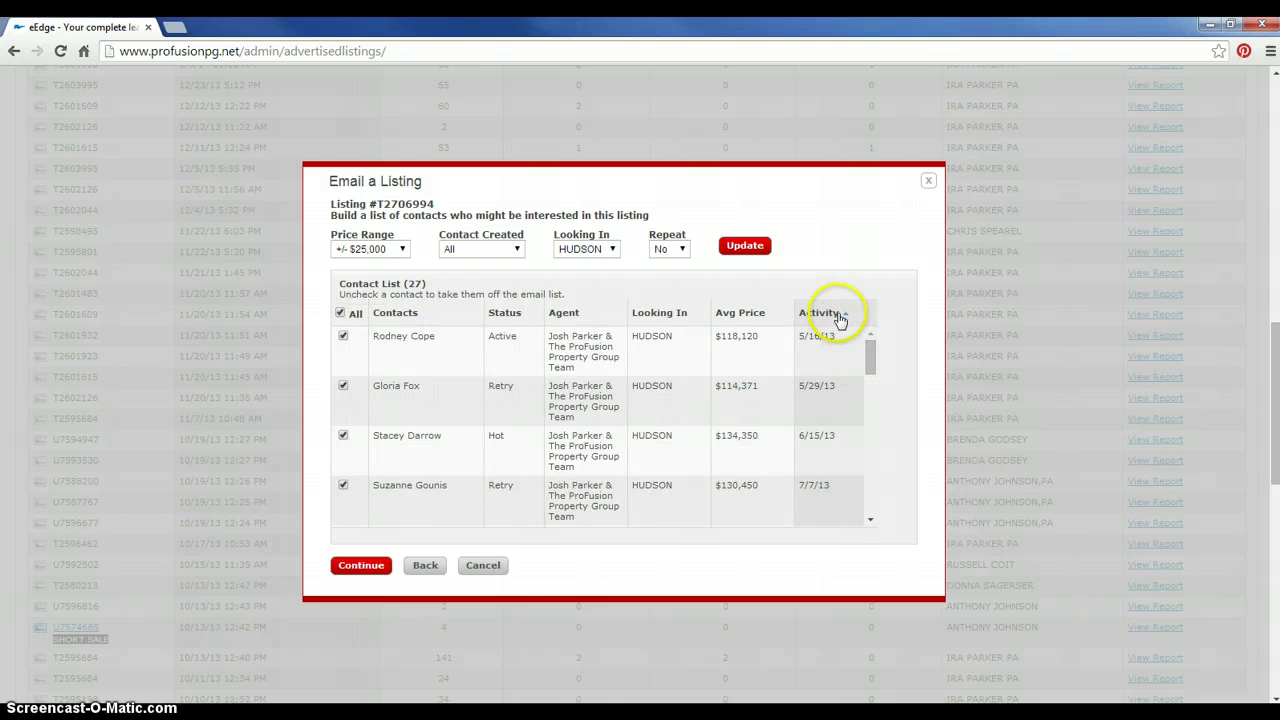
pyautogui.click(840, 318)
pyautogui.click(822, 348)
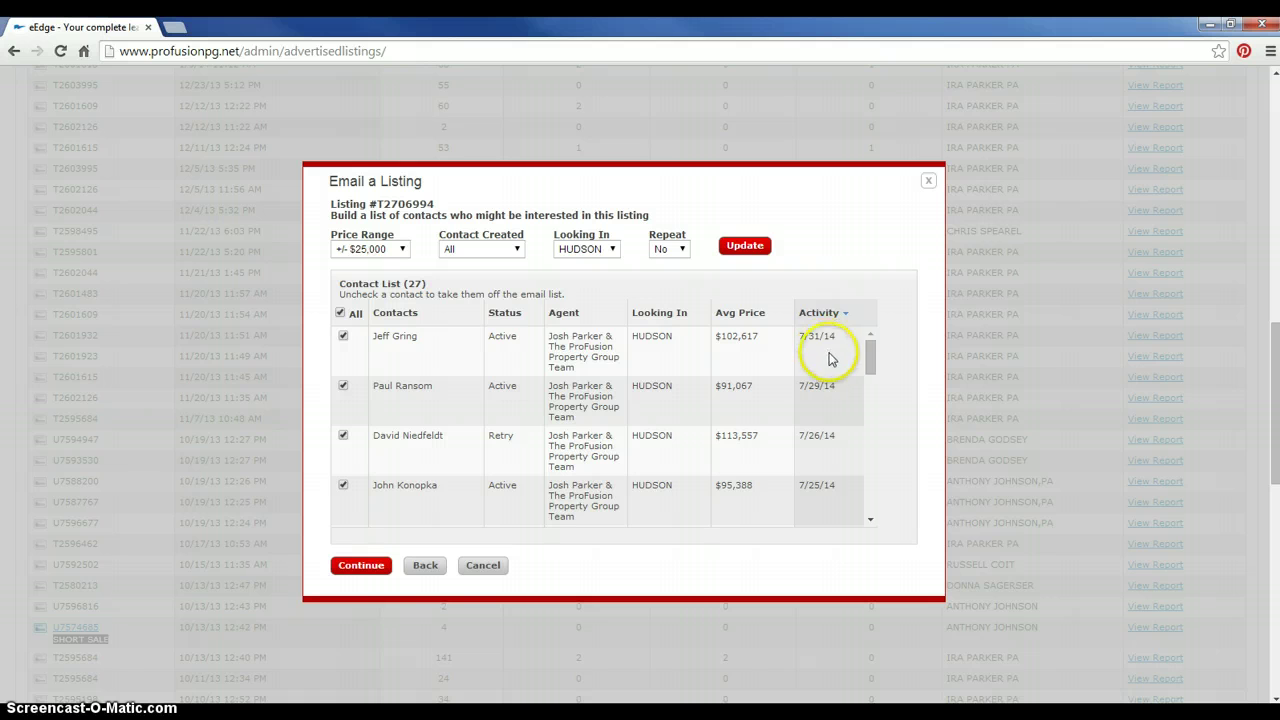
pyautogui.click(361, 566)
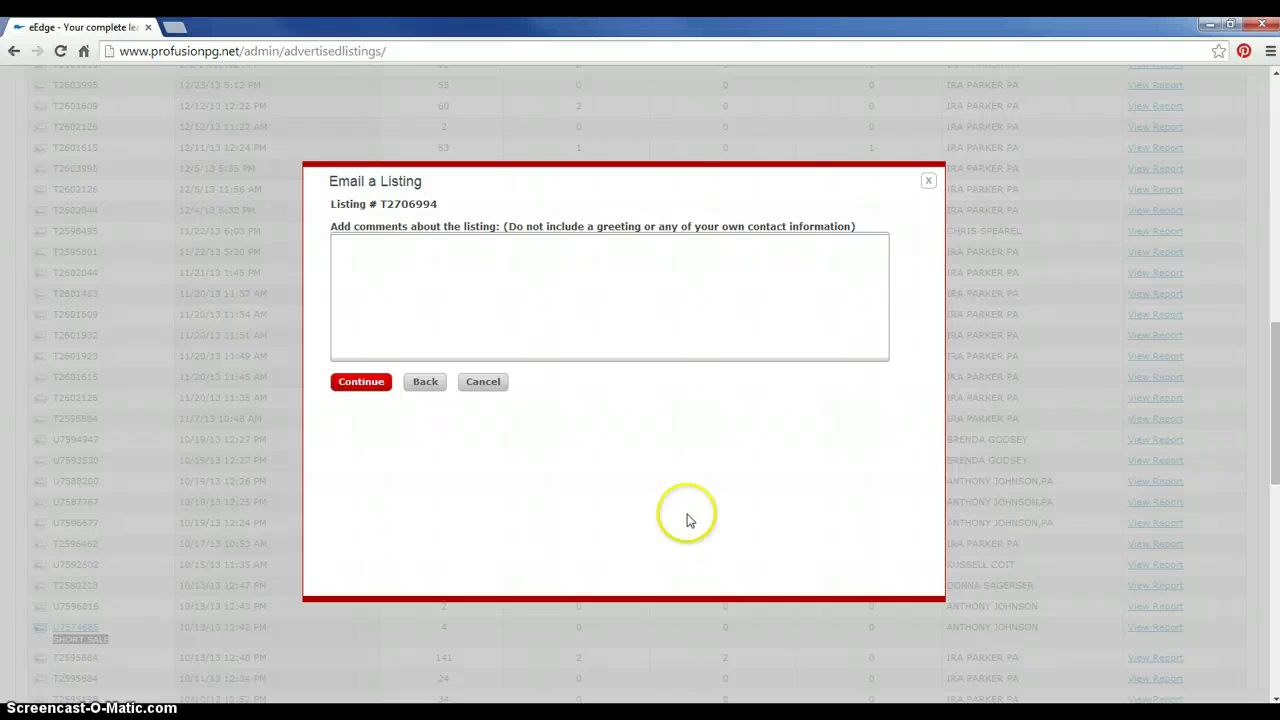
# Add a comment promoting the $115K waterfront property, its double lot, boat ramp, new seawall and the August 2nd, 2014 10:30AM-12:30PM open house, and preview the email.
pyautogui.click(659, 264)
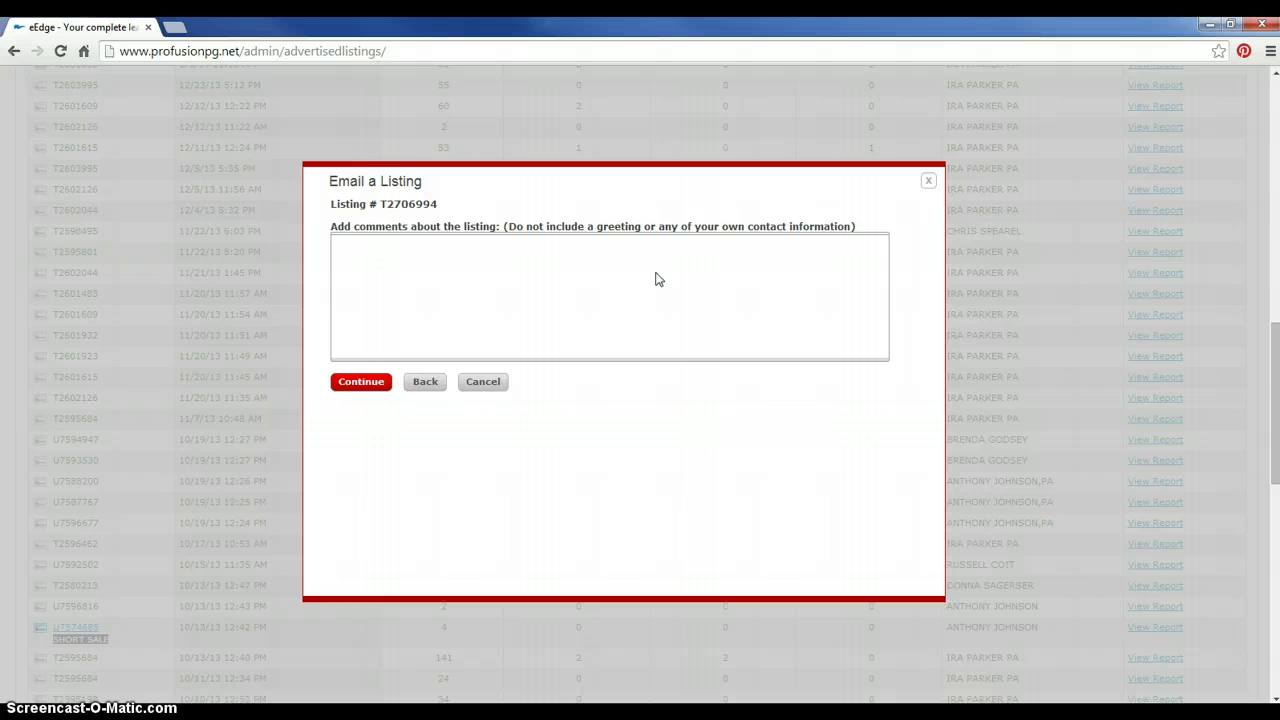
pyautogui.write("COME CHECK OUT THIS AWESOME WATERFRONT OPPORTUNITY FOR ONLY $115K!  THIS PROPERTY IS SITUATED ON A DOUBLE LOT, IS FENCED, AND HAS IT'S OWN PRIVATE BOAT RAMP & A NEW SEAWALL, TOO!  COME SEE THE PROPERTY FOR YOURSELF AT THE OPEN HOUSE THIS WEEKEND - SATURDAY - AUGUST 2ND, 2014 - FROM 10:30AM-12:30PM!  BRING YOUR CHECKBOOK, BECAUSE YOU WON'T WANT TO LEAVE WITHOUT SECURING THIS ONE FOR YOURSELF!")
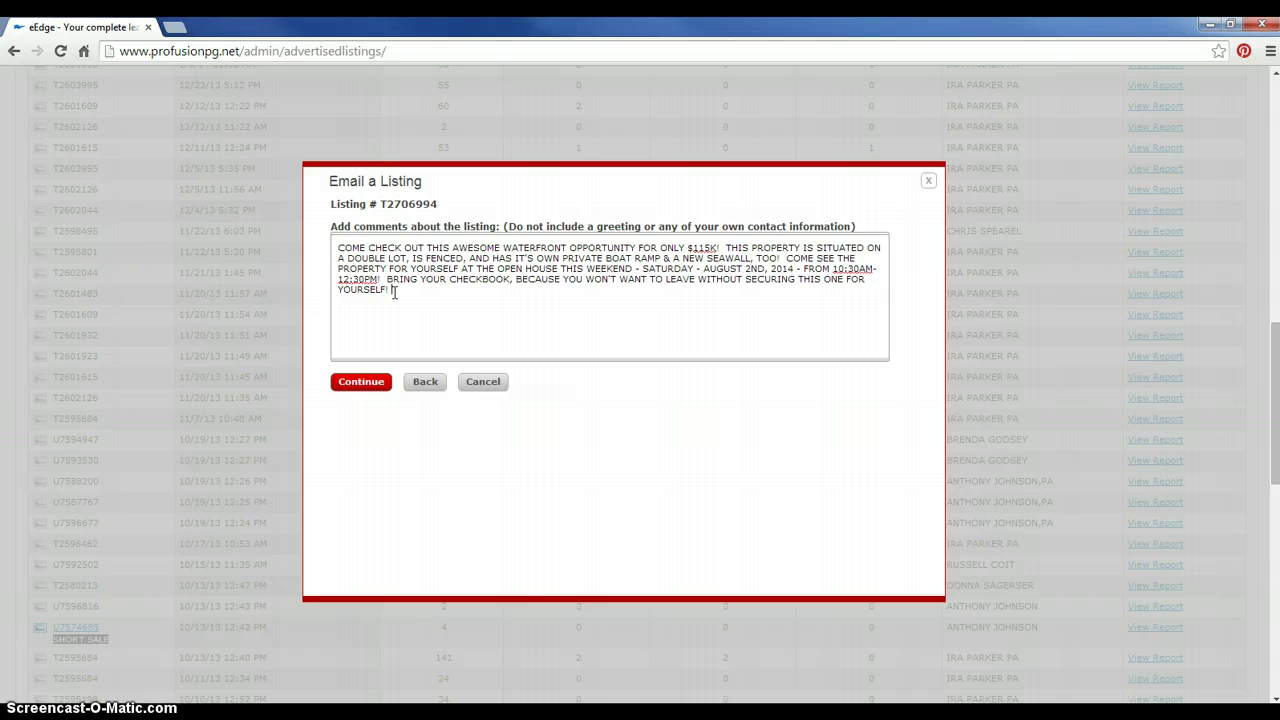
pyautogui.click(357, 390)
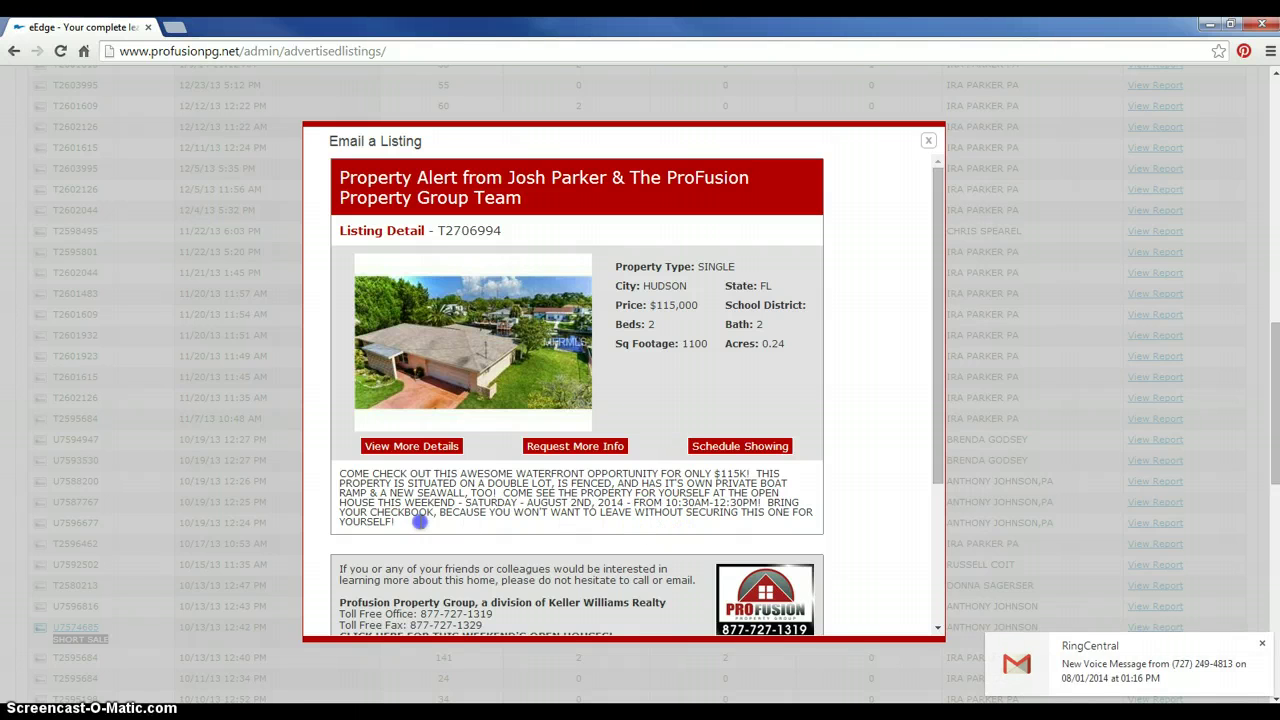
# Review the comment and signature in the property alert preview and send the email to the contacts.
pyautogui.tripleClick(341, 498)
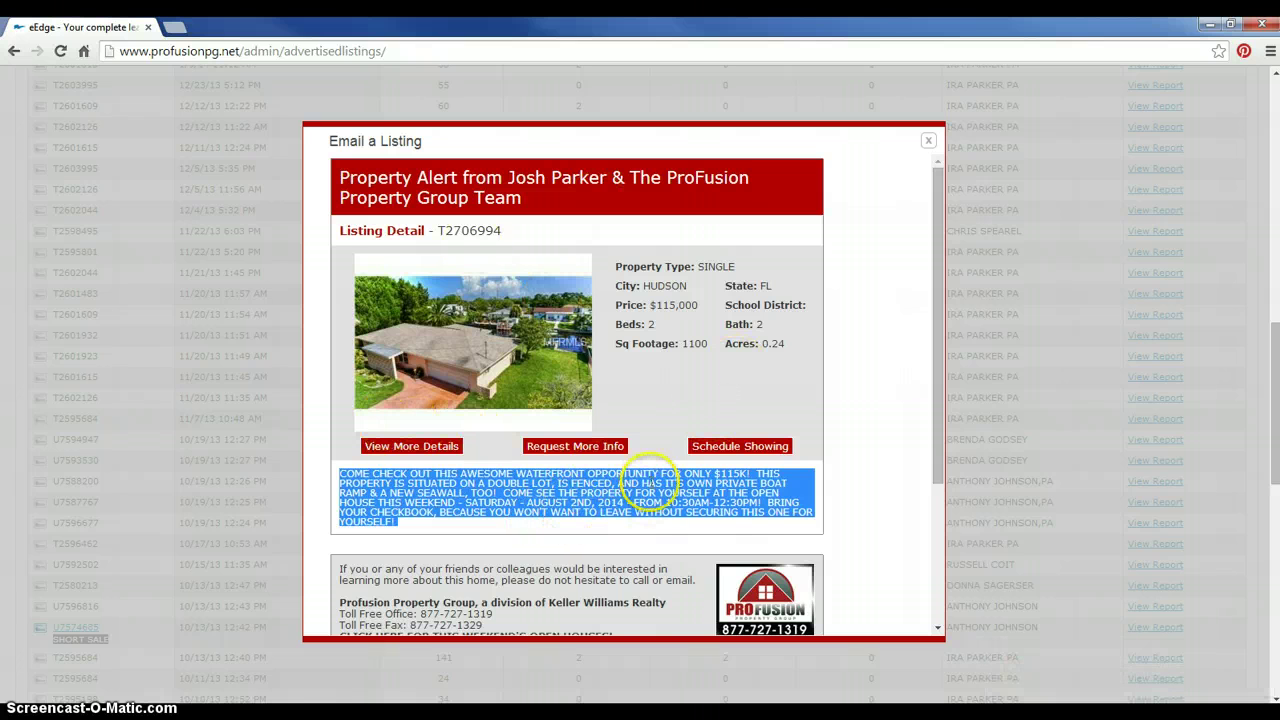
pyautogui.click(658, 500)
pyautogui.scroll(-4, 600, 430)
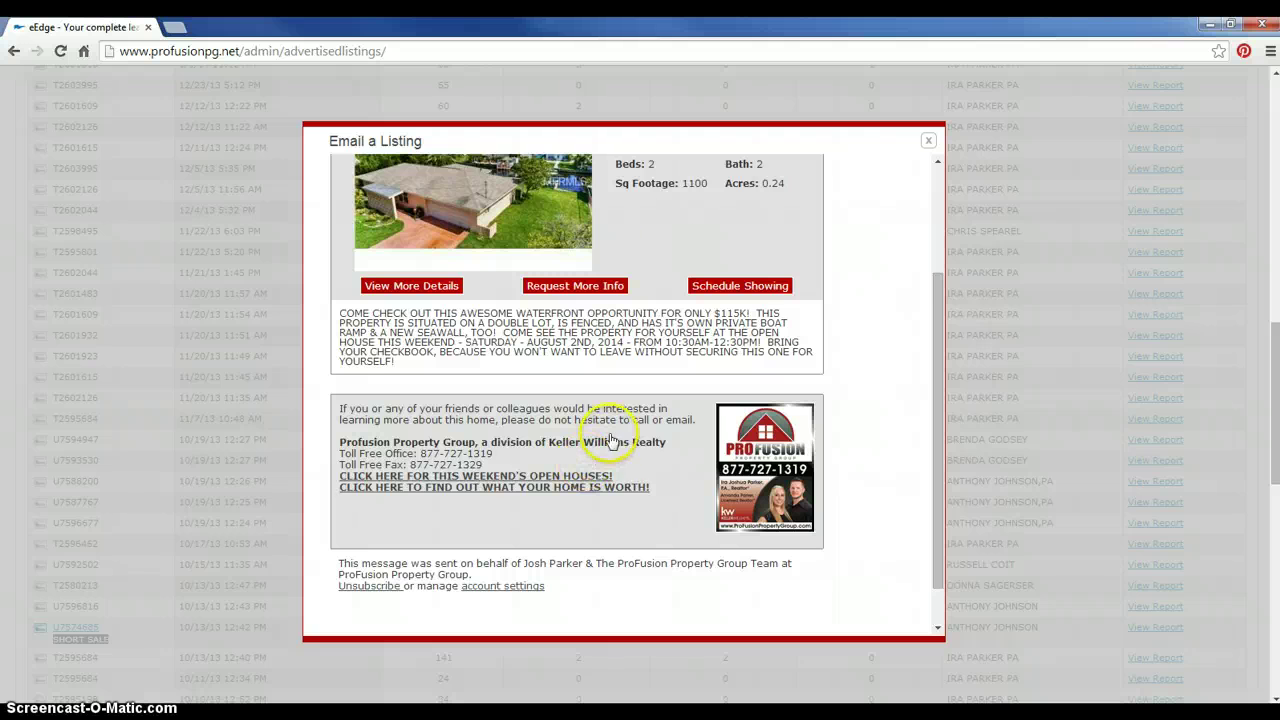
pyautogui.scroll(-2, 643, 495)
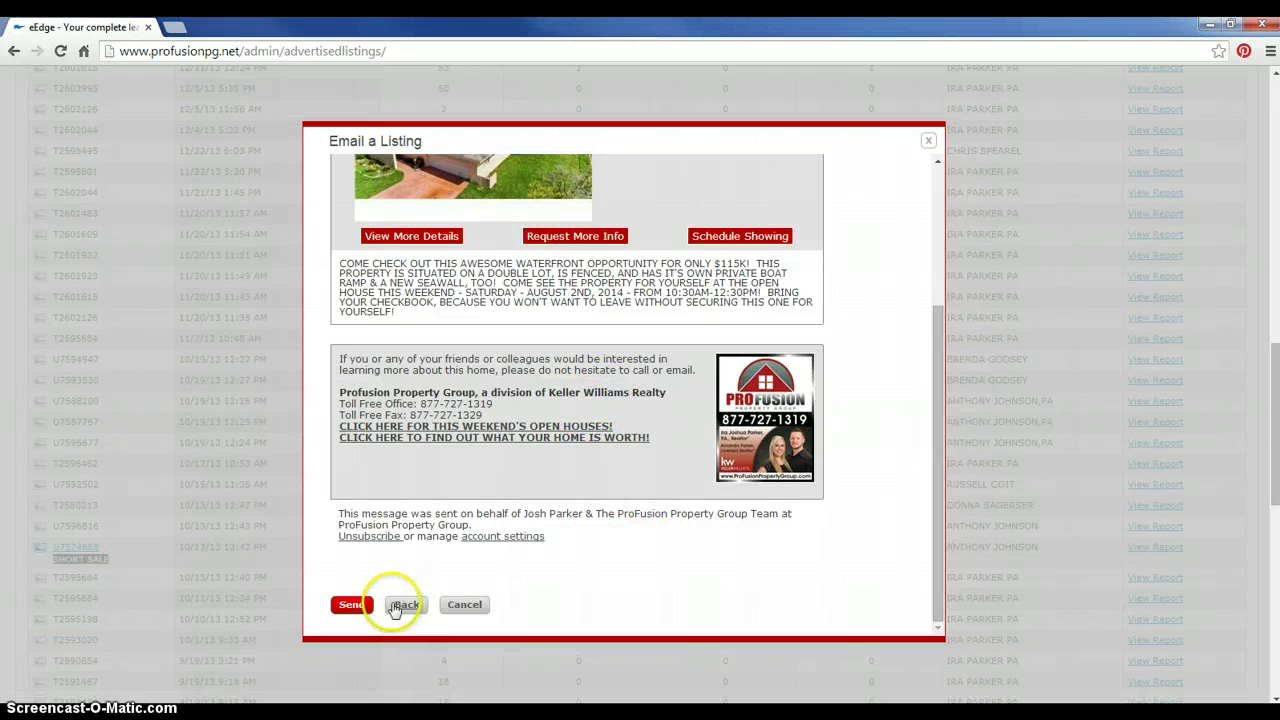
pyautogui.click(348, 606)
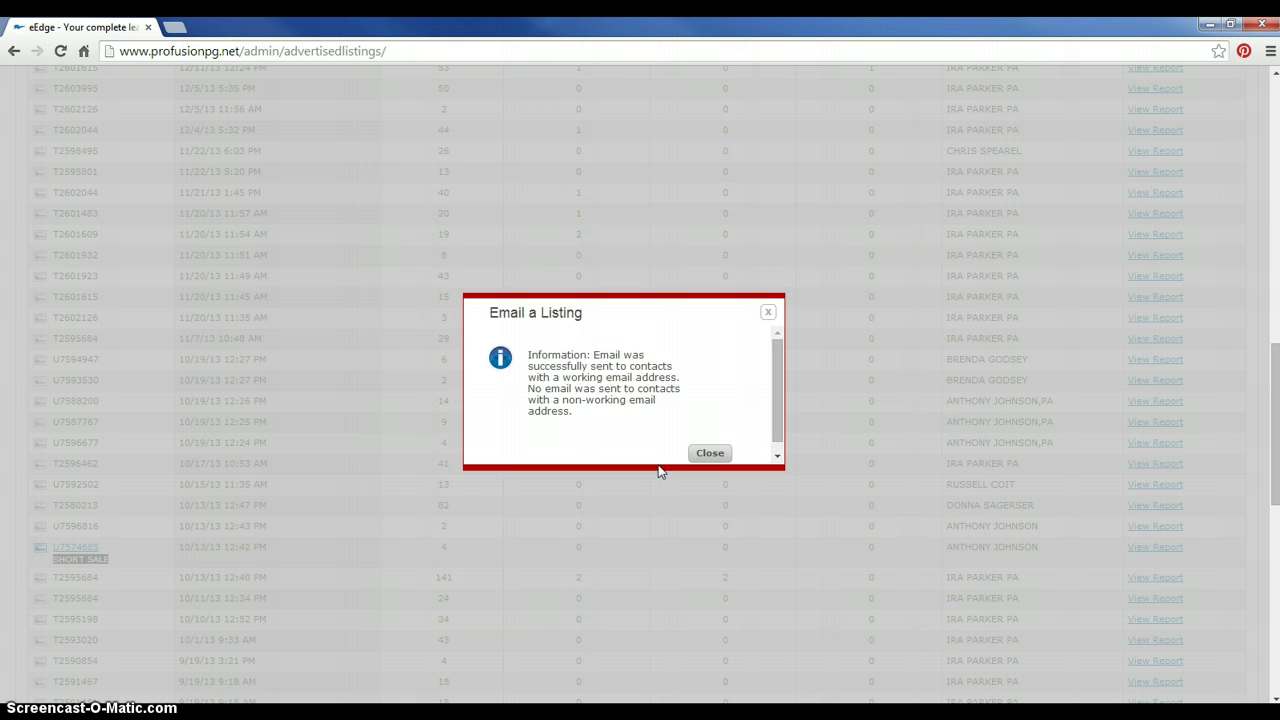
# Read the information message about the sent listing email and close it.
pyautogui.moveTo(561, 366); pyautogui.dragTo(583, 414)
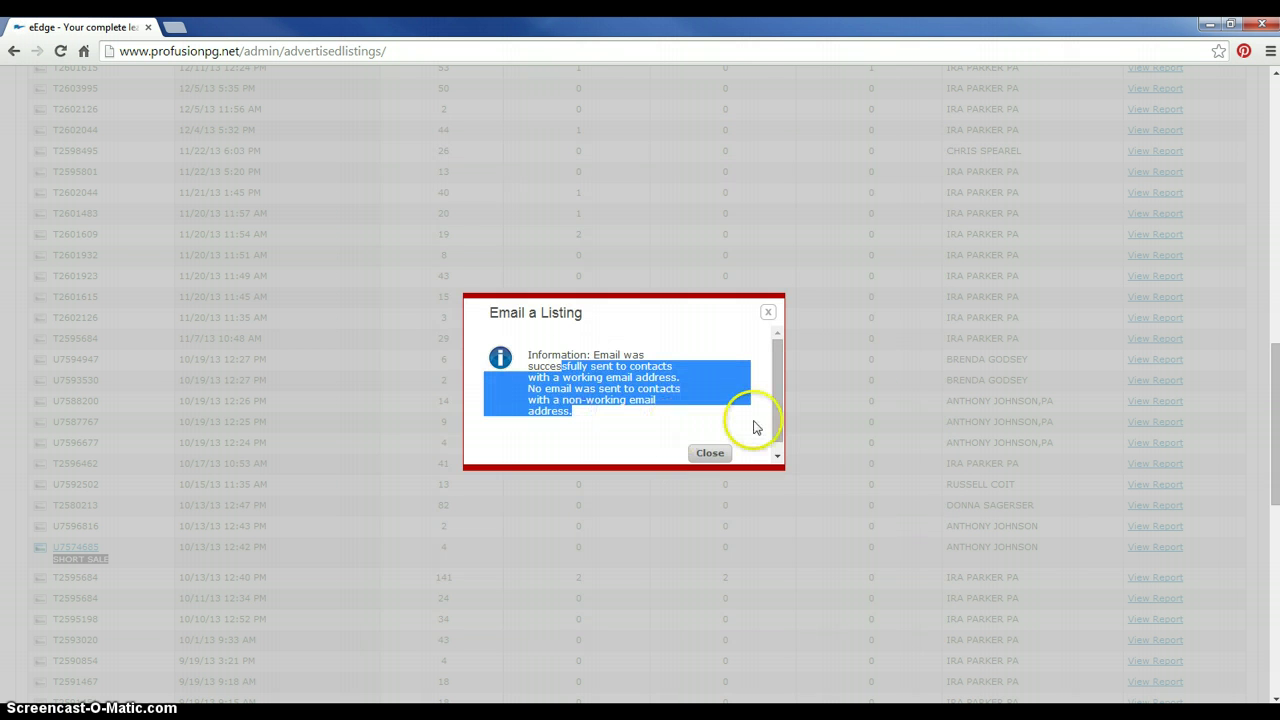
pyautogui.moveTo(773, 395); pyautogui.dragTo(773, 426)
pyautogui.click(719, 446)
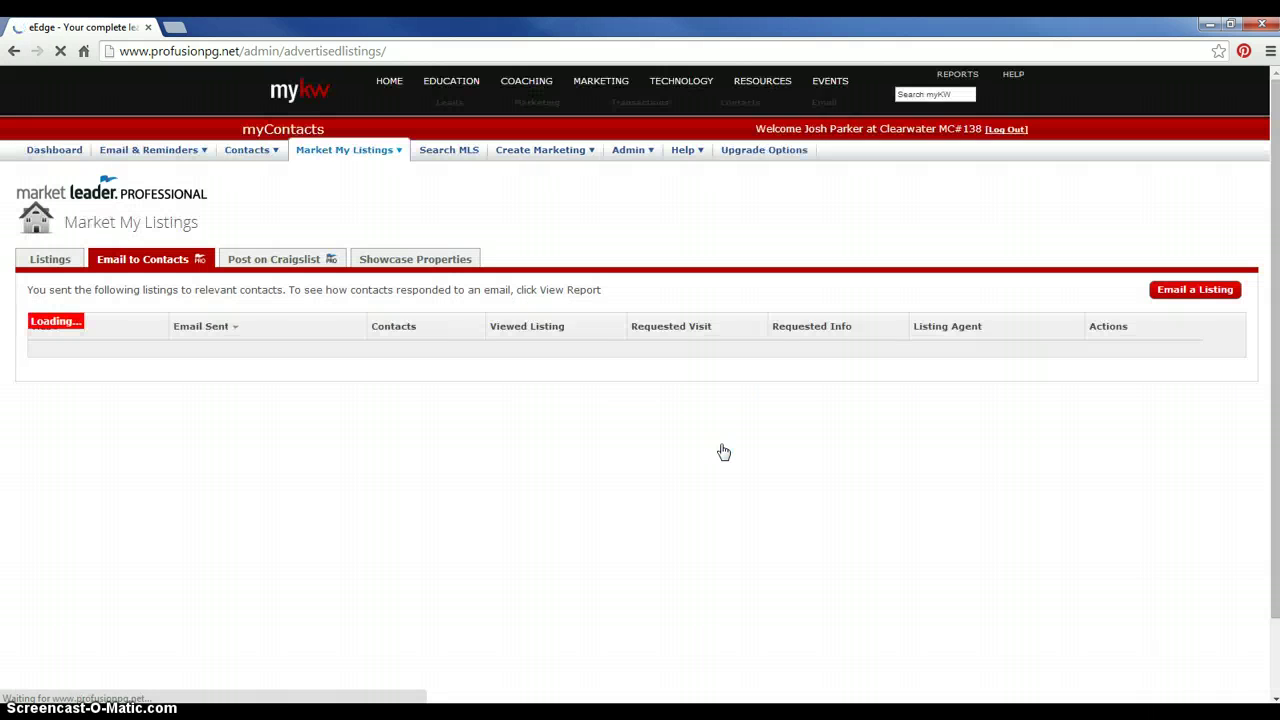
# Examine the contacts, viewed listing and requested info figures for listing T2706994 in the list of sent emails.
pyautogui.scroll(-10, 737, 449)
pyautogui.scroll(5, 653, 411)
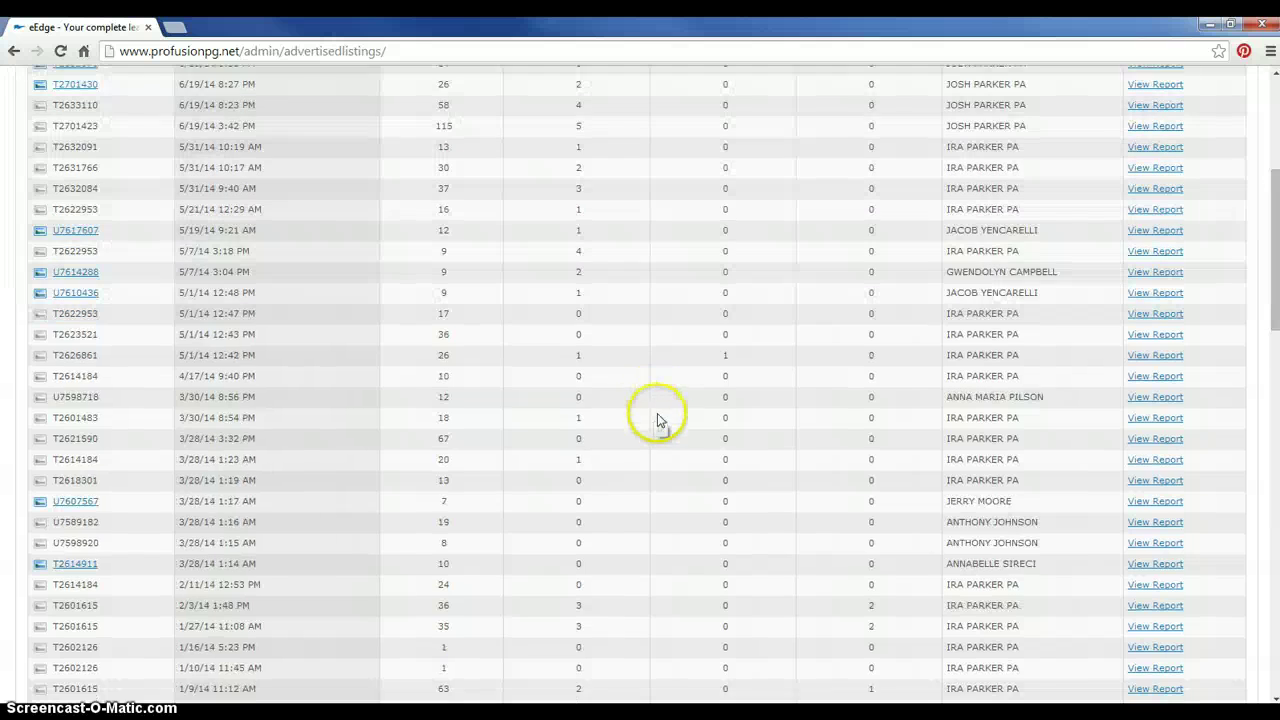
pyautogui.scroll(2, 670, 428)
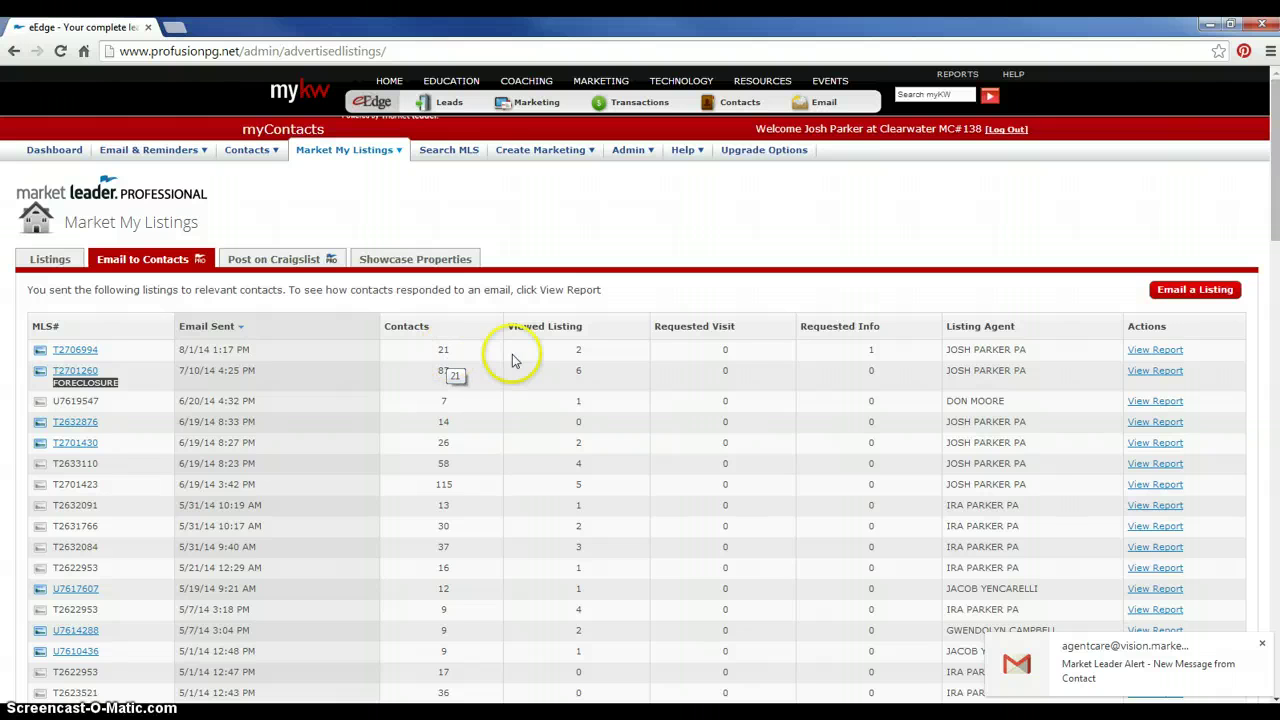
pyautogui.tripleClick(871, 350)
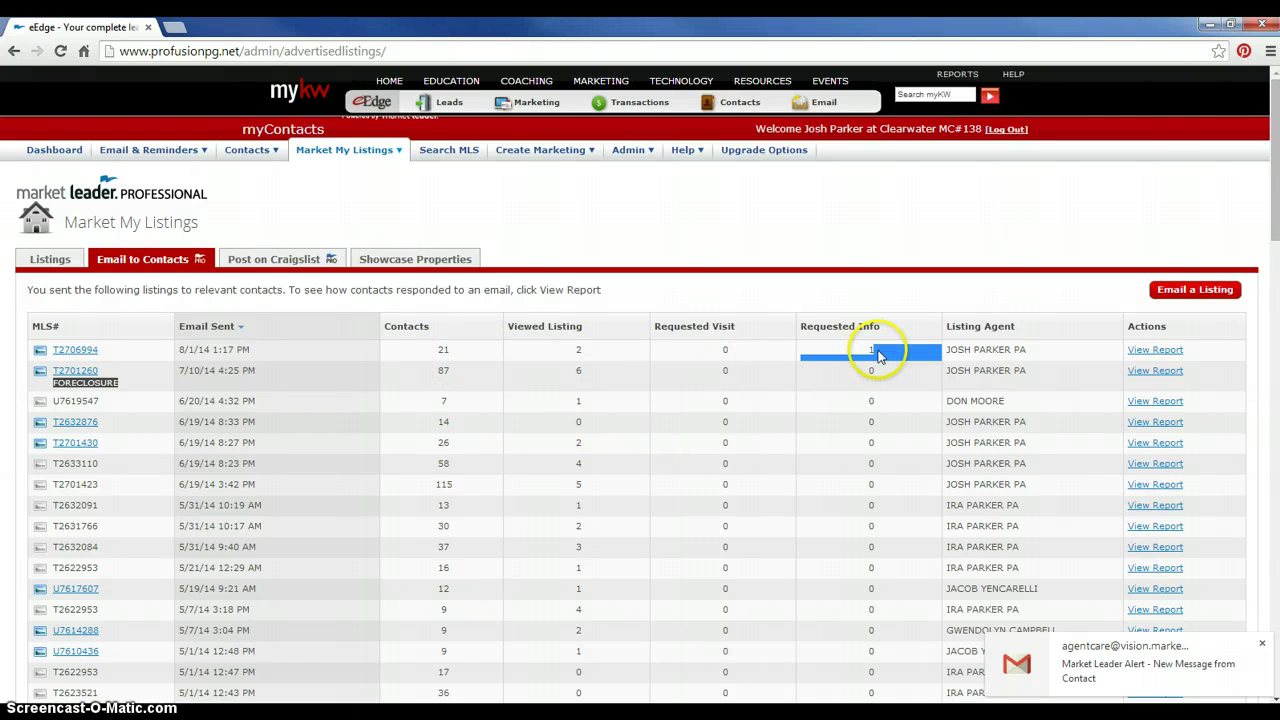
pyautogui.tripleClick(578, 349)
pyautogui.click(578, 354)
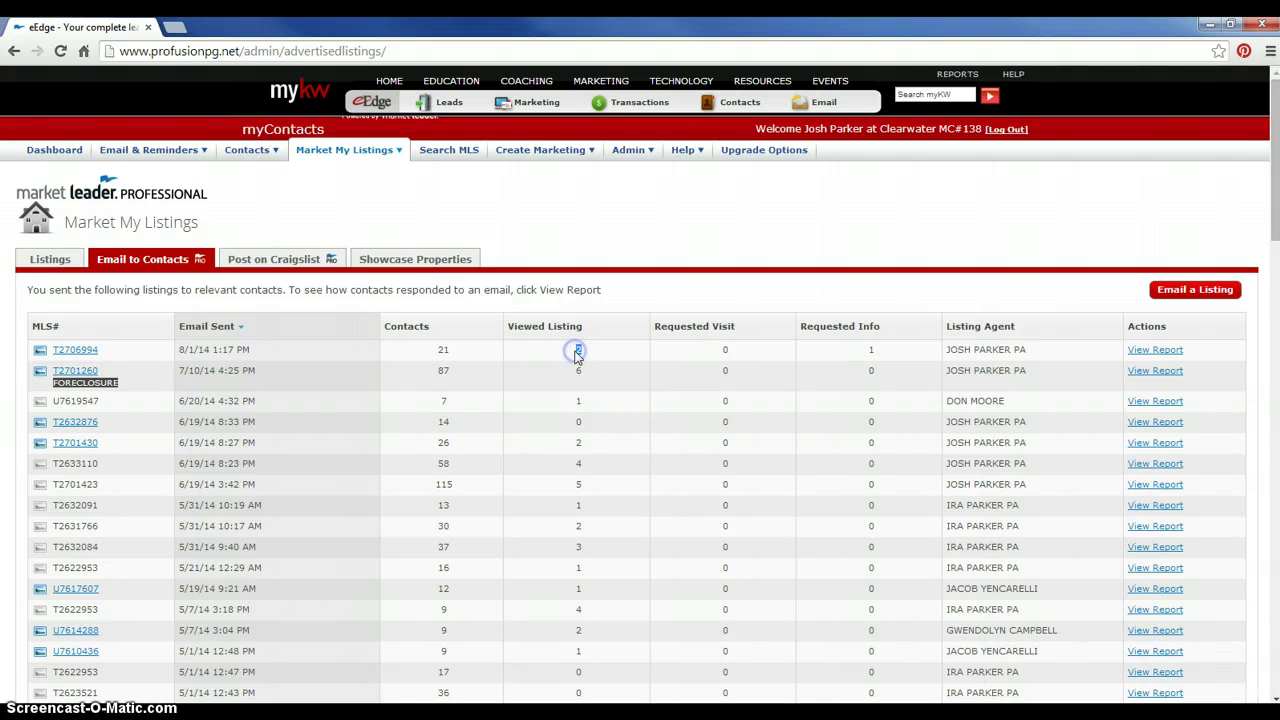
pyautogui.tripleClick(868, 349)
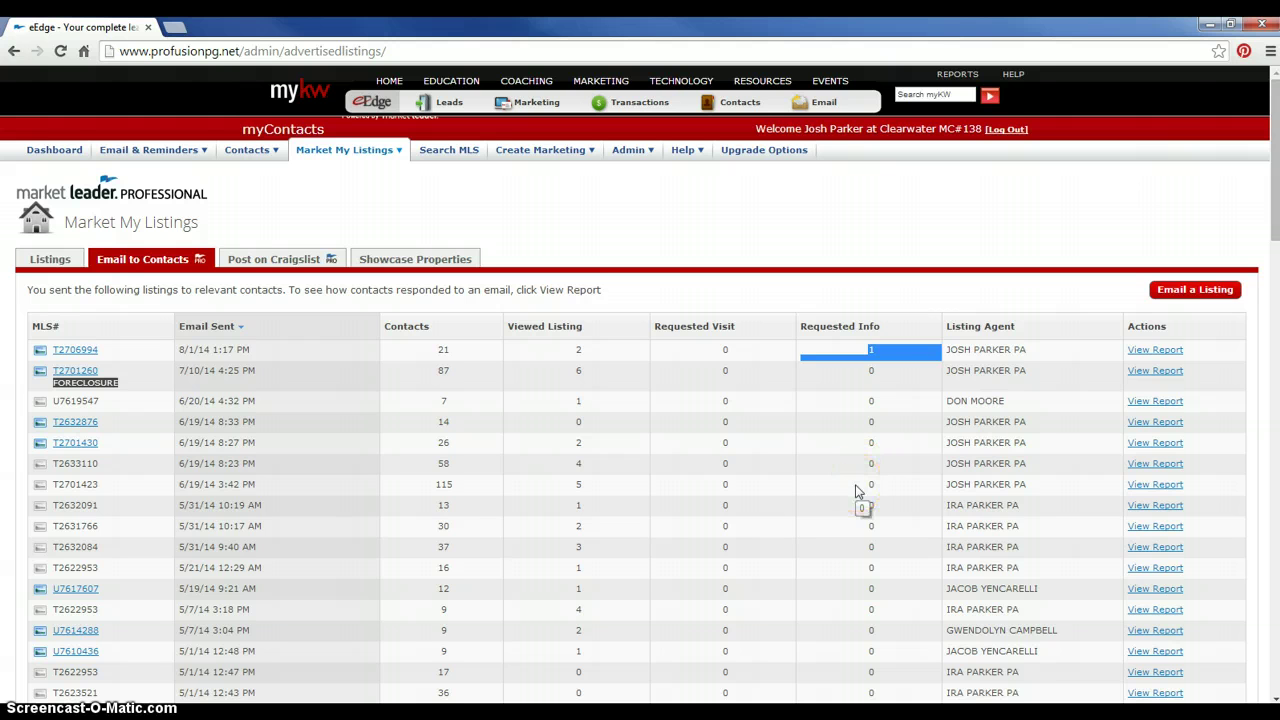
pyautogui.doubleClick(874, 347)
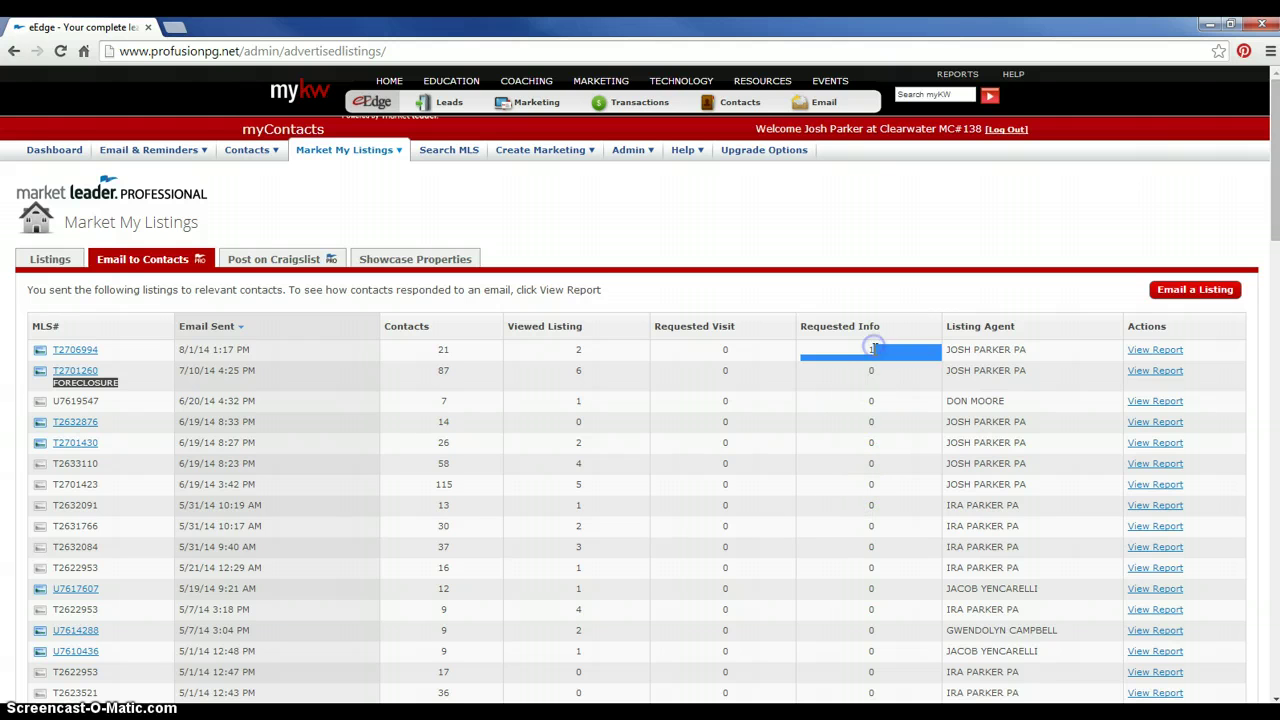
# Open the email report for listing T2706994 and check its print preview for contacts who viewed the listing or requested info.
pyautogui.click(1165, 350)
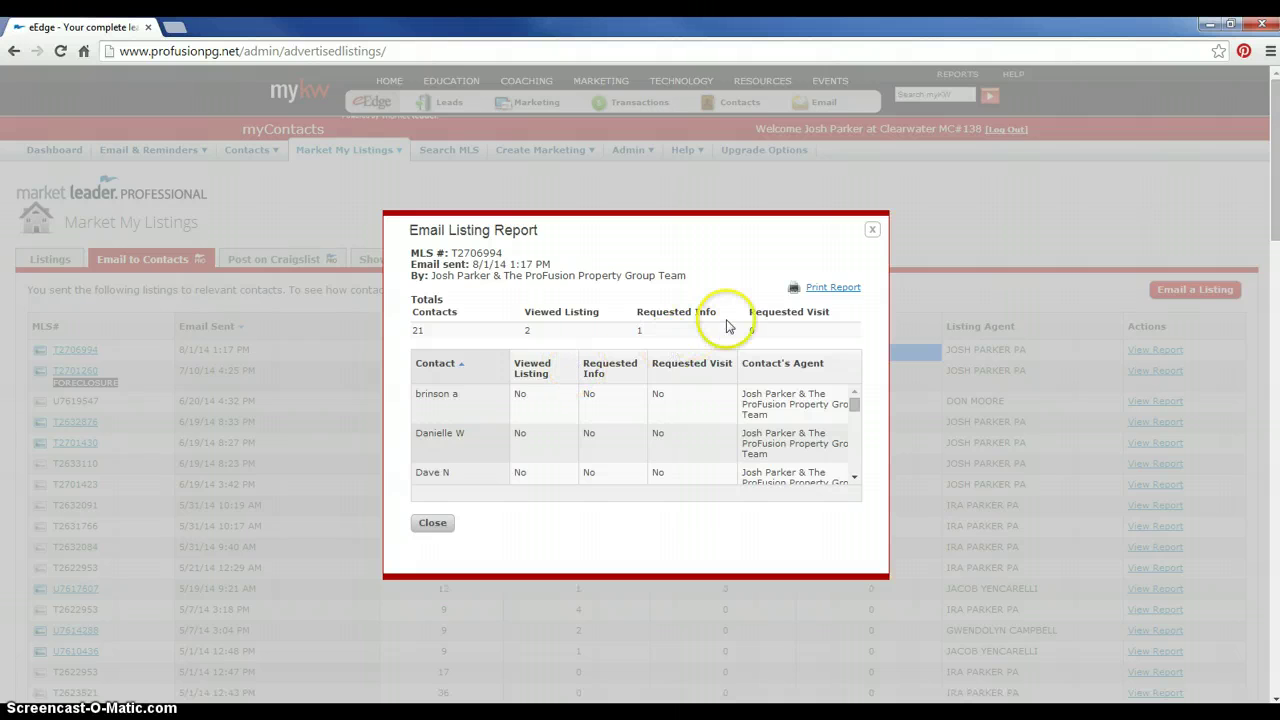
pyautogui.click(832, 288)
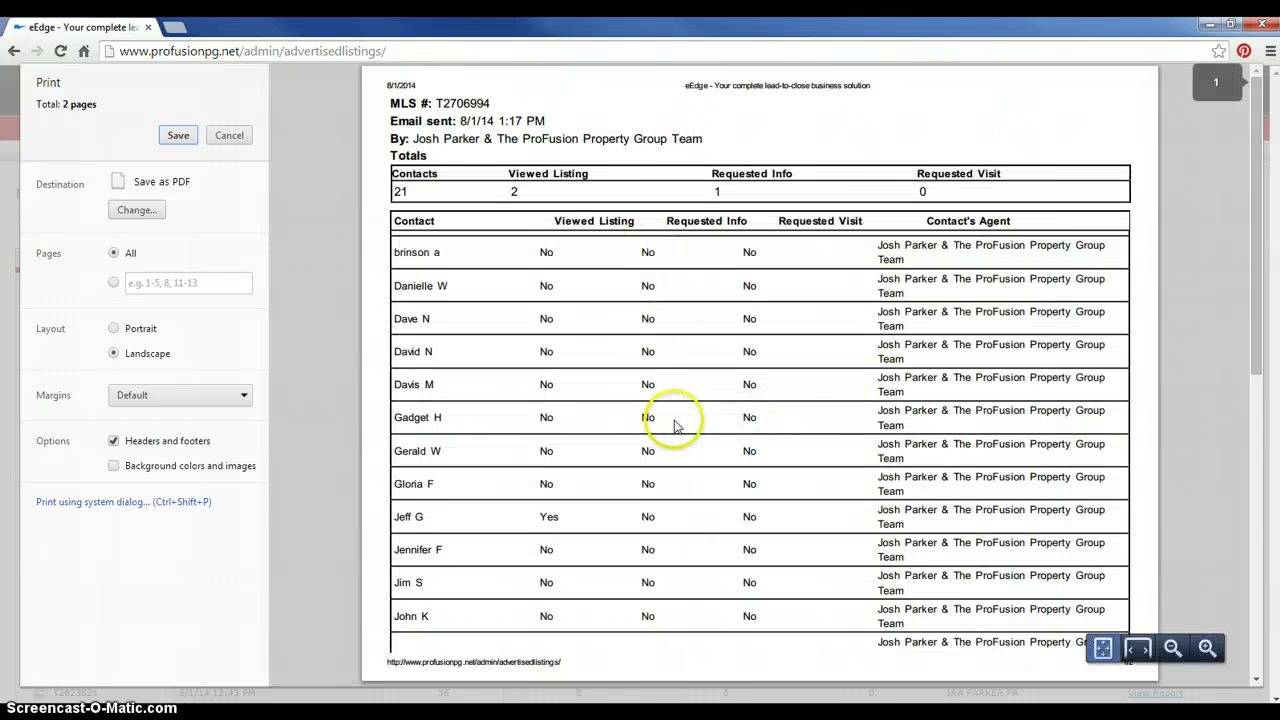
pyautogui.scroll(-2, 673, 425)
pyautogui.scroll(-2, 673, 425)
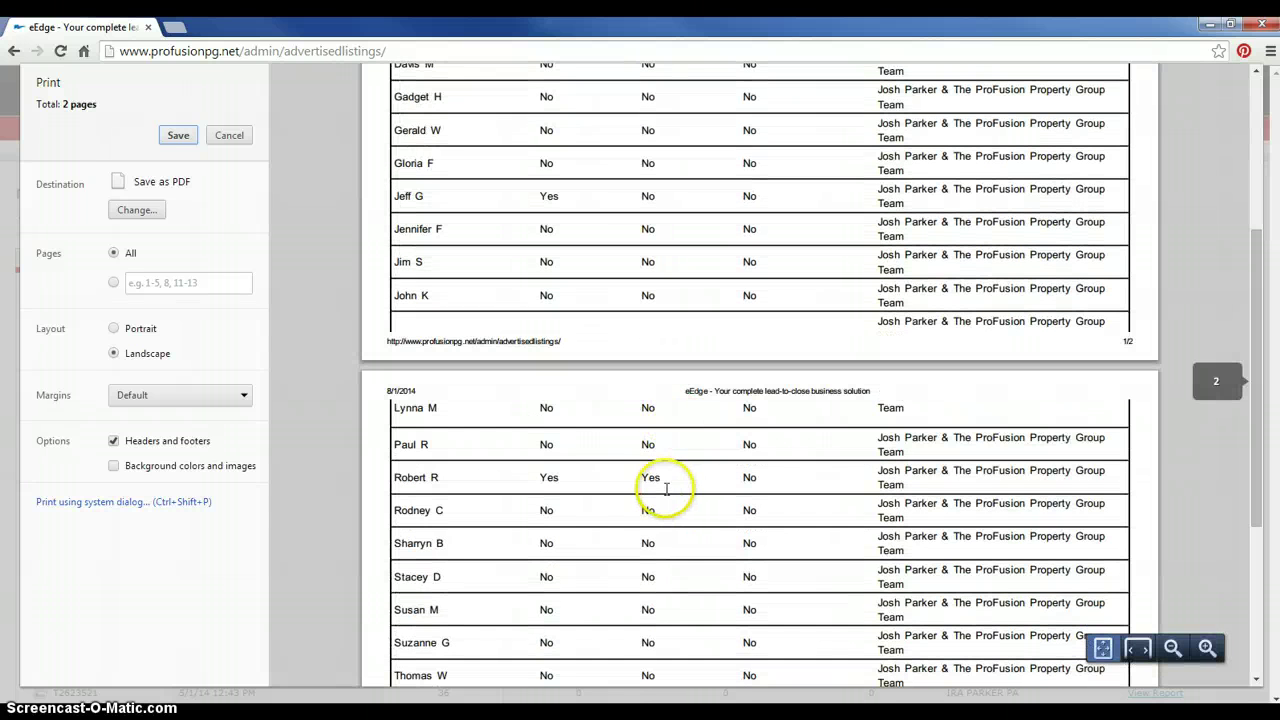
pyautogui.doubleClick(550, 479)
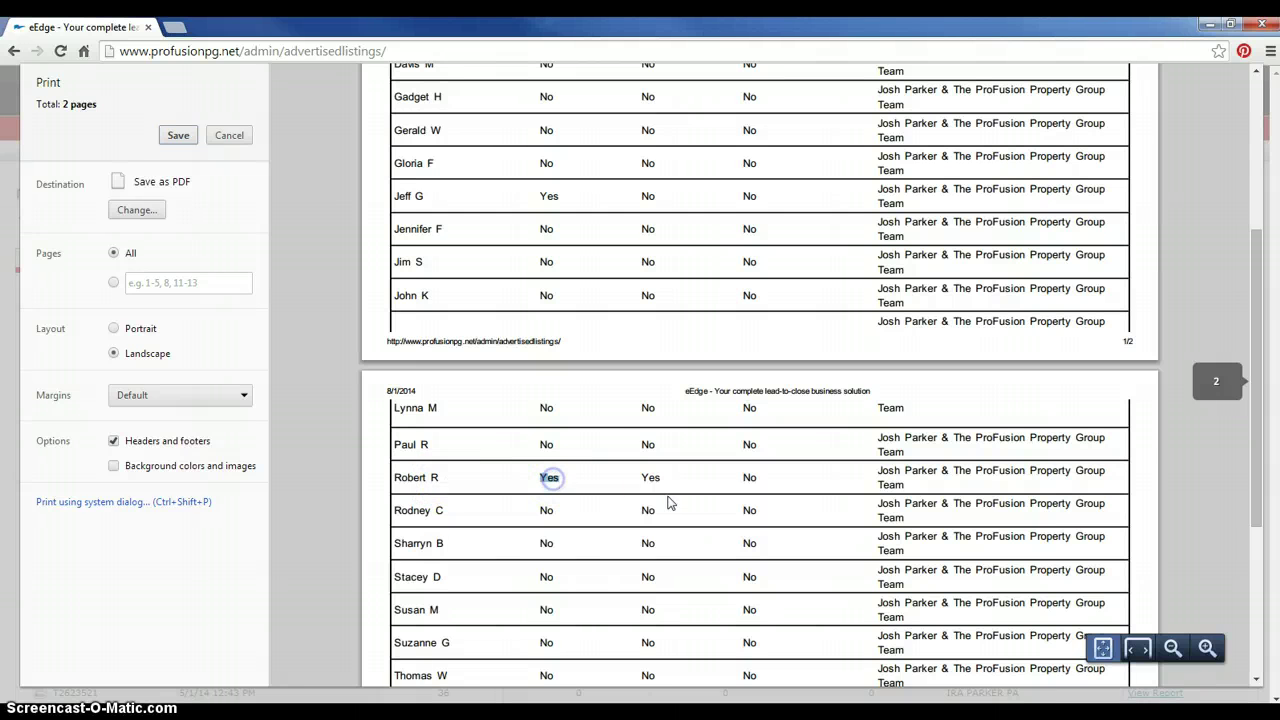
pyautogui.click(646, 466)
pyautogui.scroll(3, 729, 523)
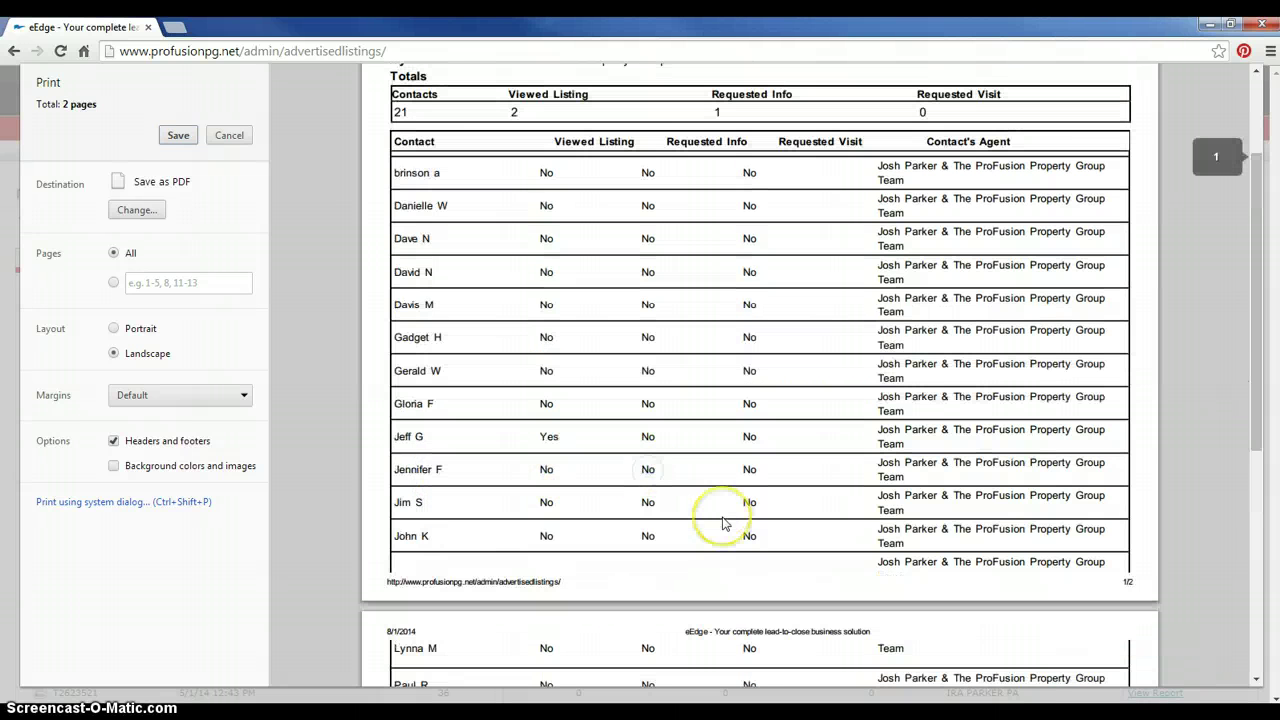
pyautogui.scroll(-2, 724, 523)
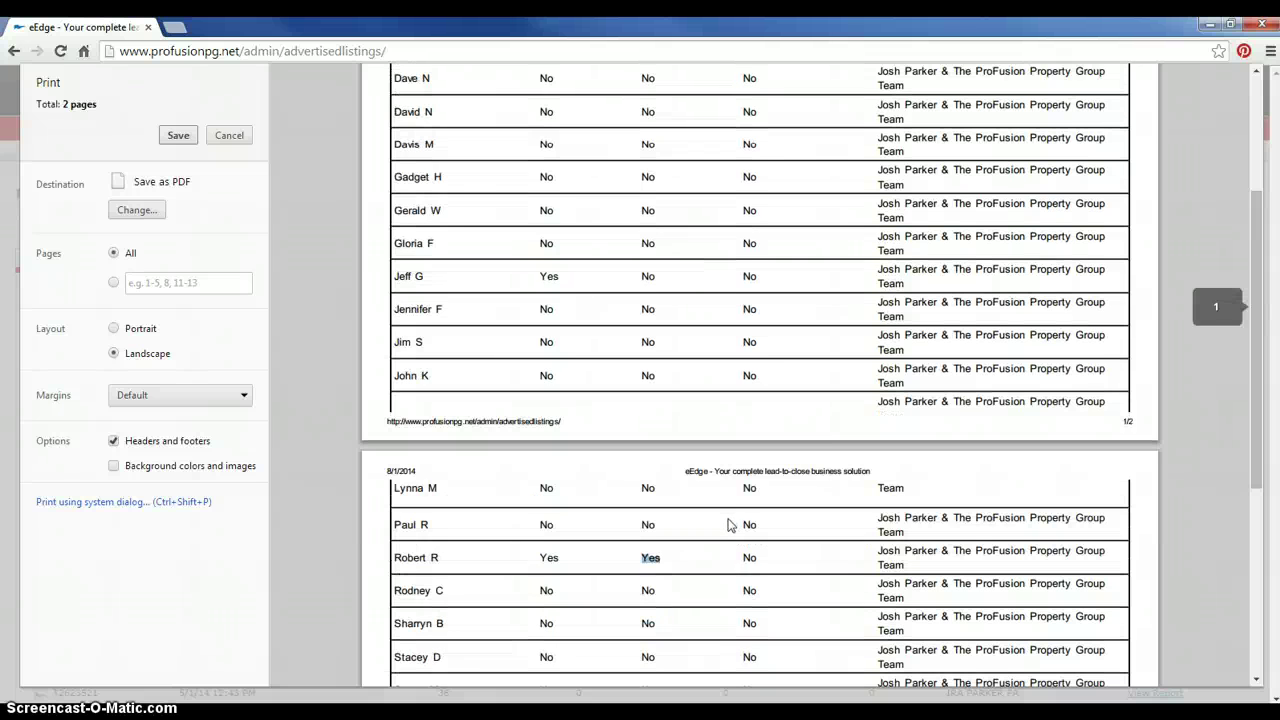
pyautogui.press('Escape')
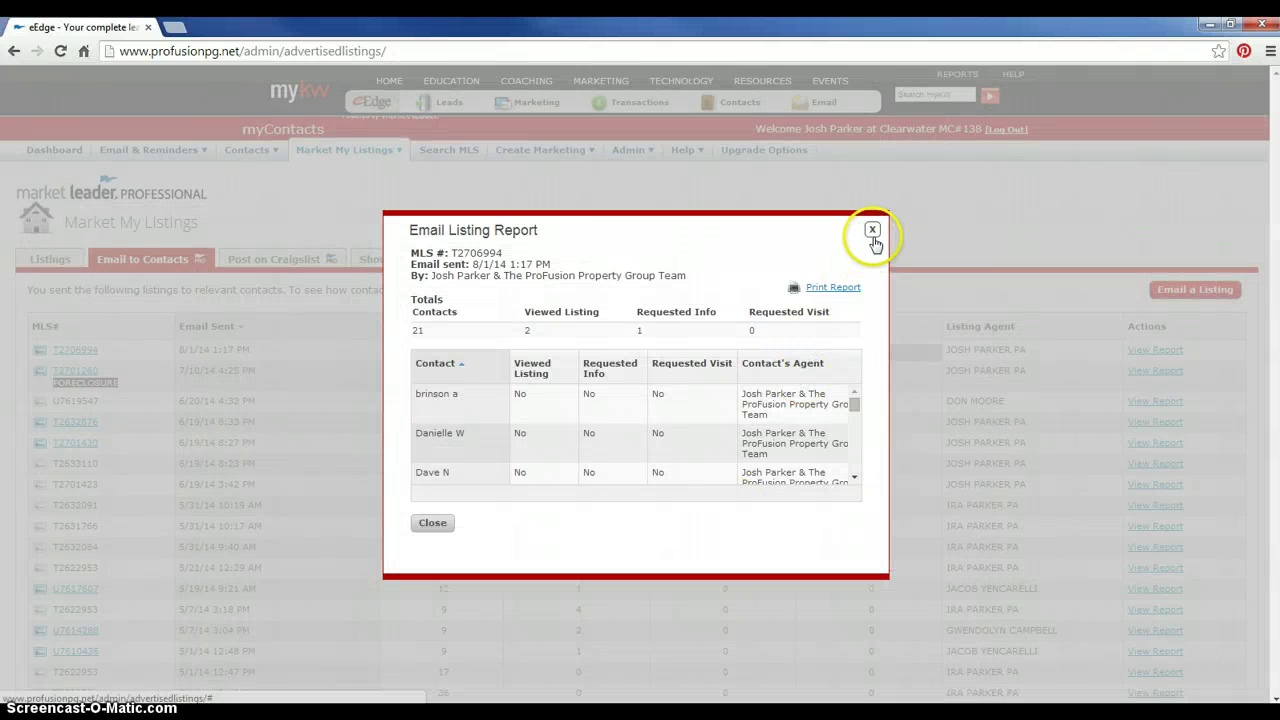